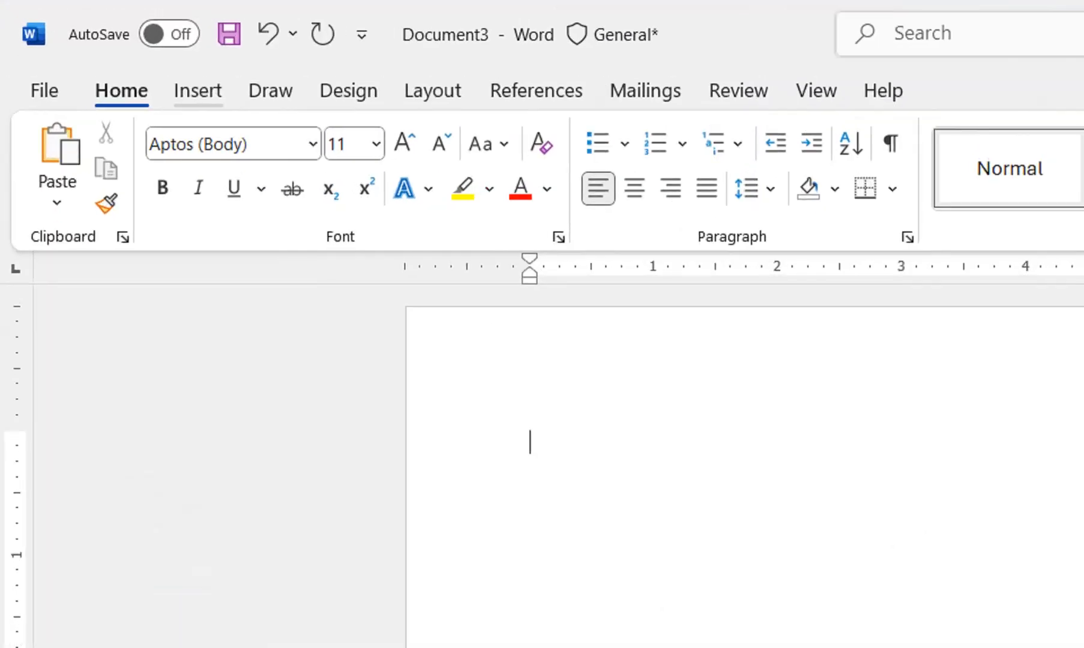
# Insert the 3d-Wallpapers-Hidden-Lake picture from the Backgounds folder on this device into the blank document.
pyautogui.click(198, 92)
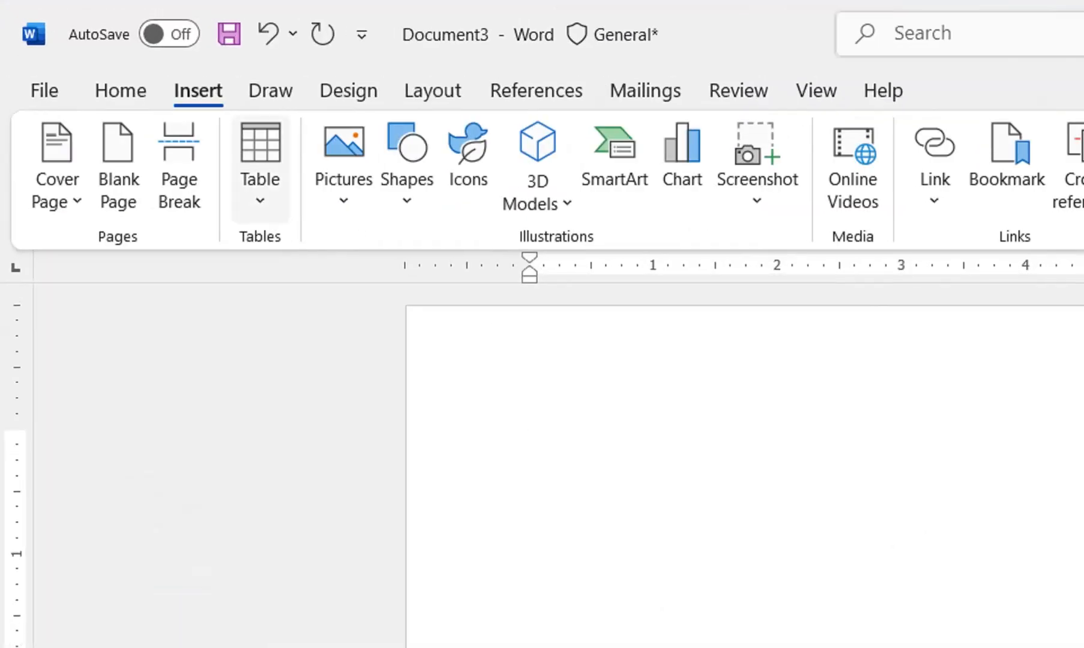
pyautogui.click(344, 198)
pyautogui.click(413, 289)
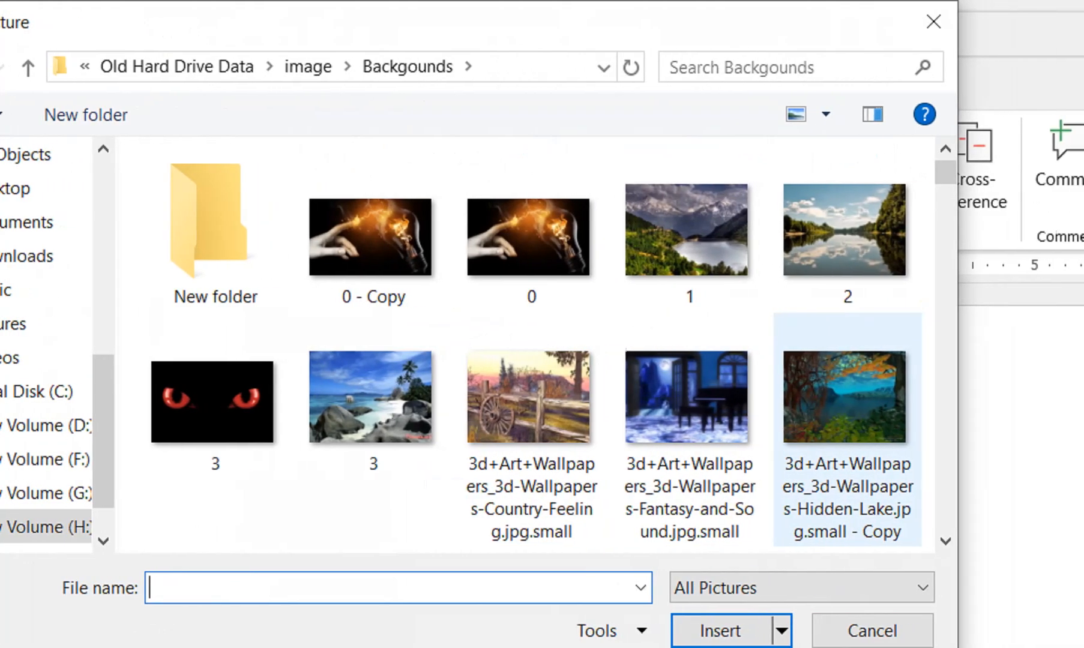
pyautogui.click(846, 414)
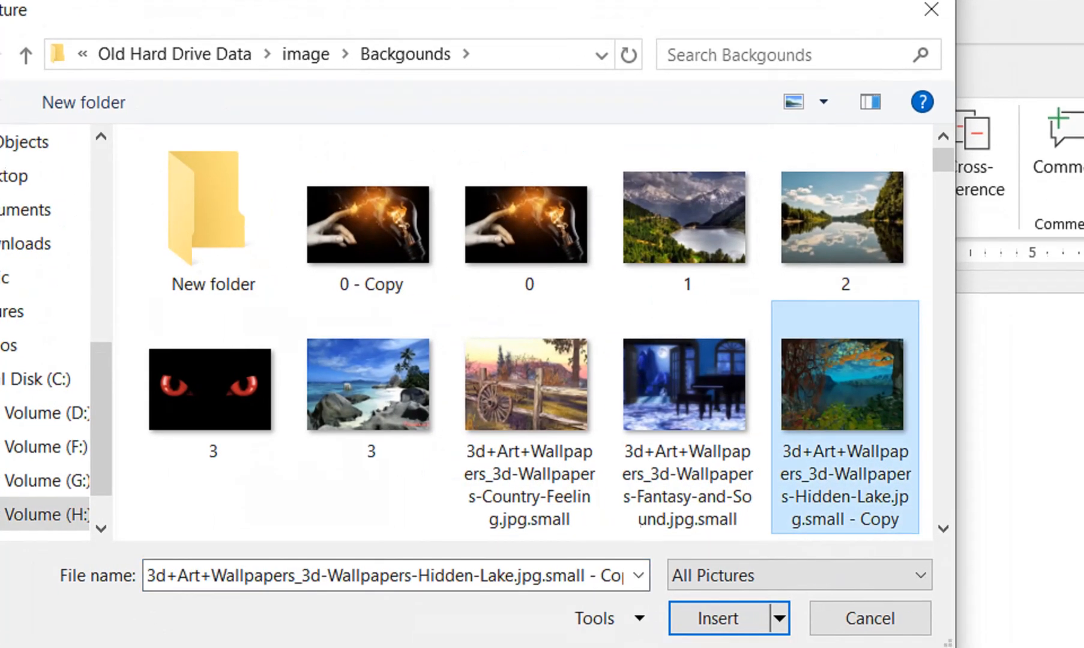
pyautogui.click(720, 630)
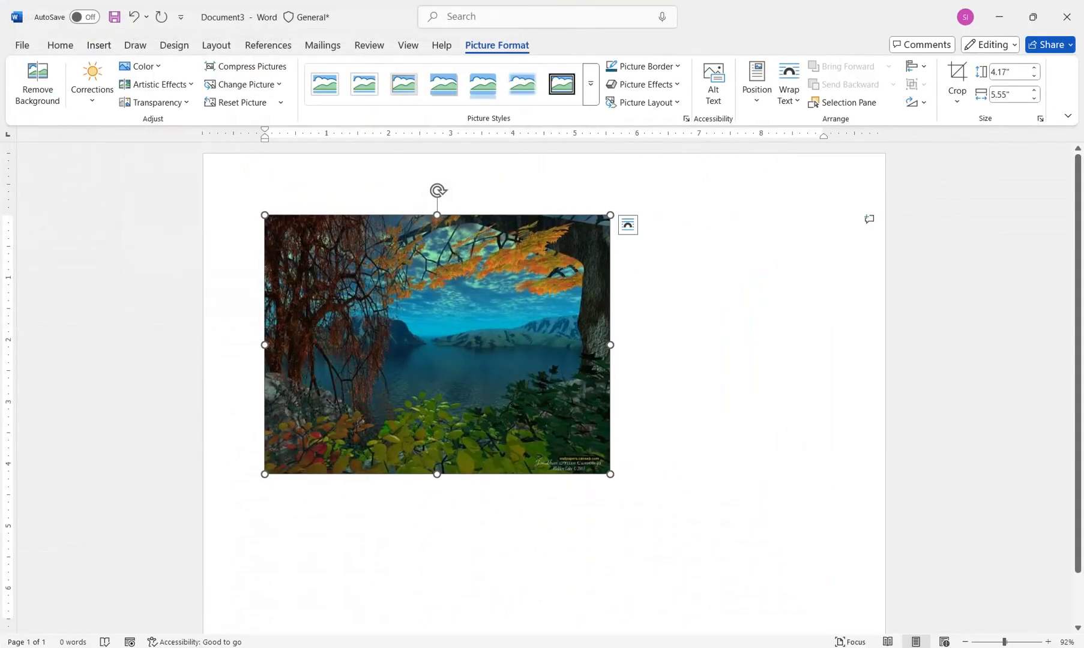
pyautogui.click(222, 223)
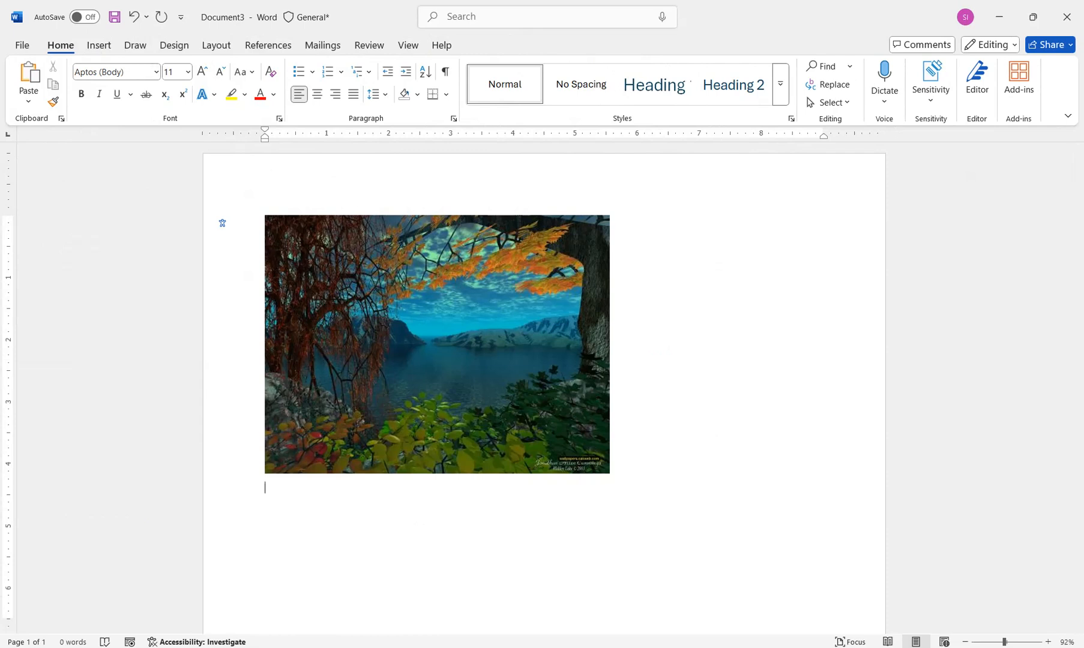
# Try inserting the red-eyes picture "3" from this device below the lake picture, and undo both picture insertions.
pyautogui.click(98, 45)
pyautogui.click(172, 84)
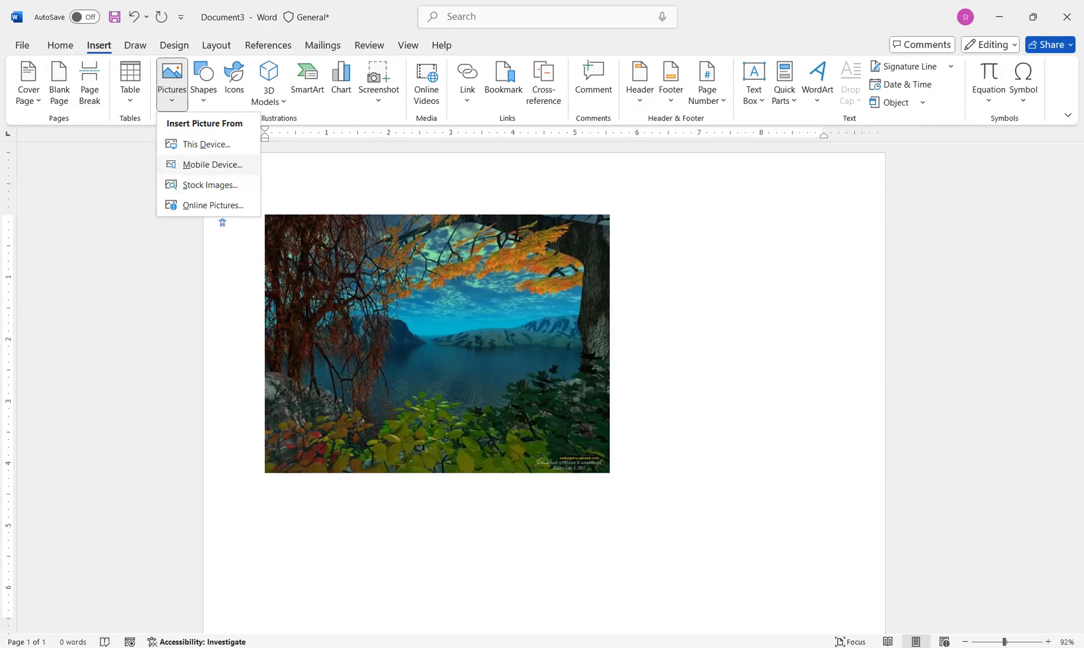
pyautogui.click(206, 144)
pyautogui.click(165, 201)
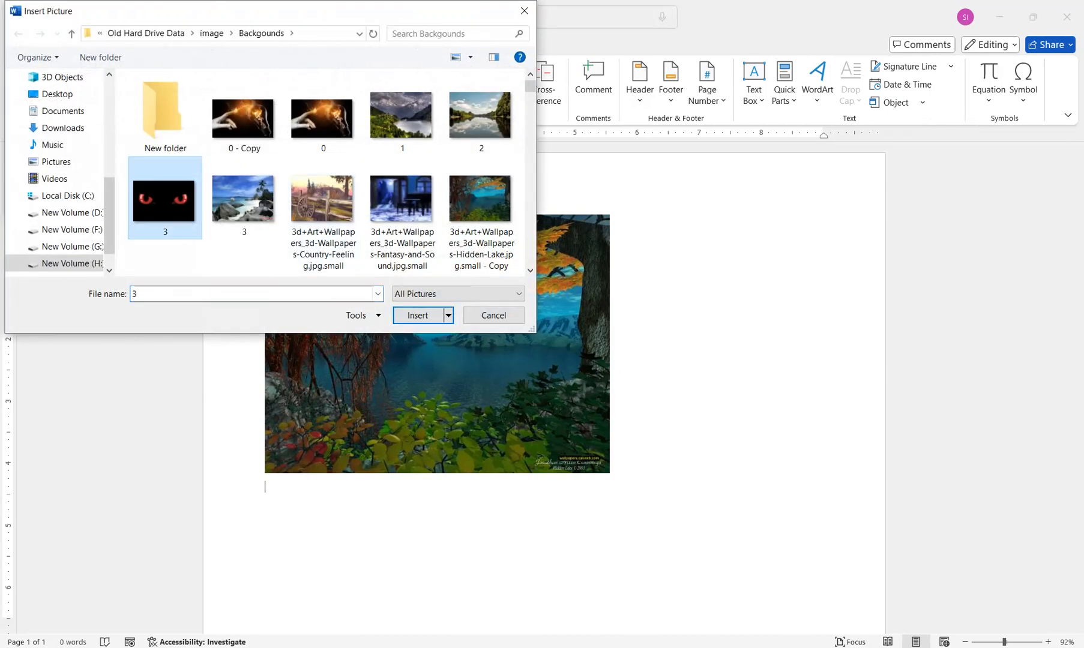
pyautogui.click(418, 315)
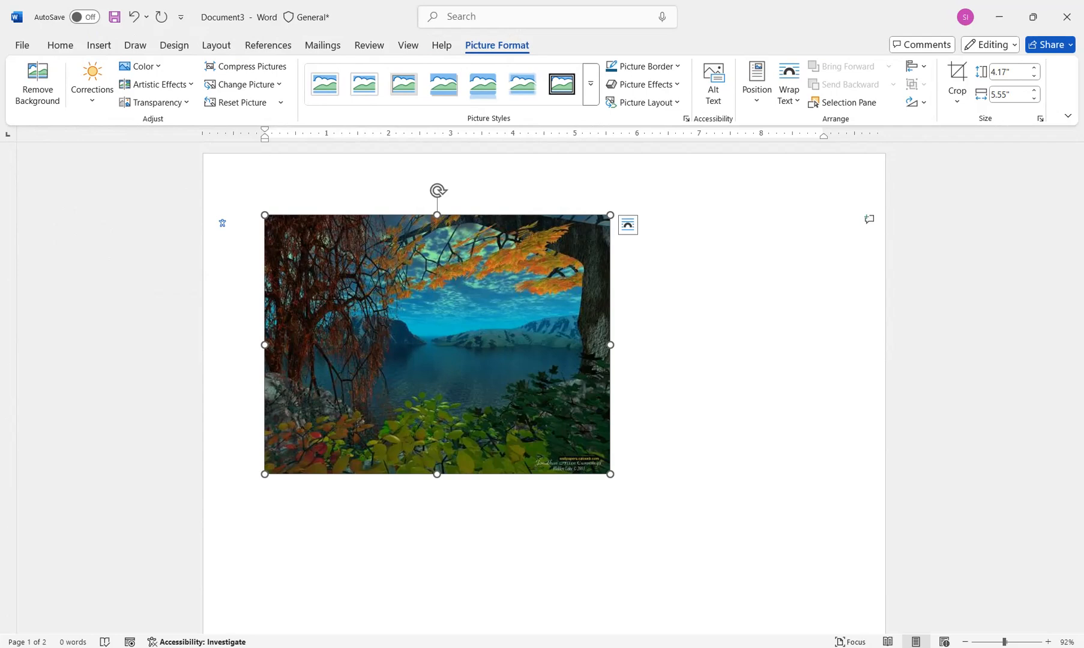
pyautogui.hotkey('ctrl', 'z')
pyautogui.hotkey('ctrl', 'z')
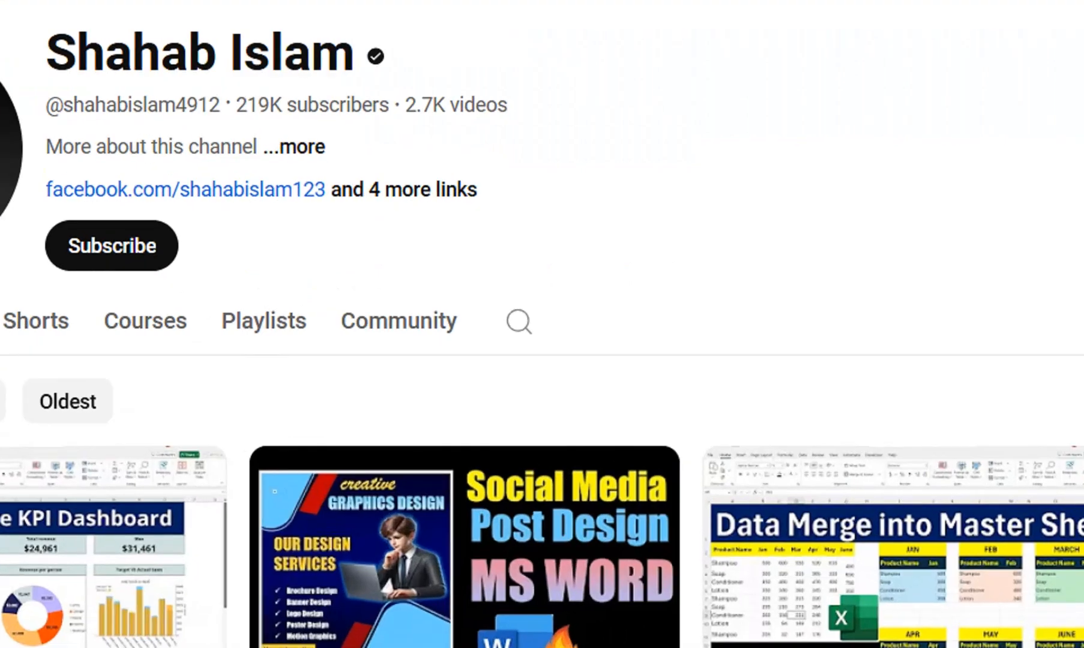
# Switch to the YouTube channel page and search its videos for "photoshop".
pyautogui.click(470, 410)
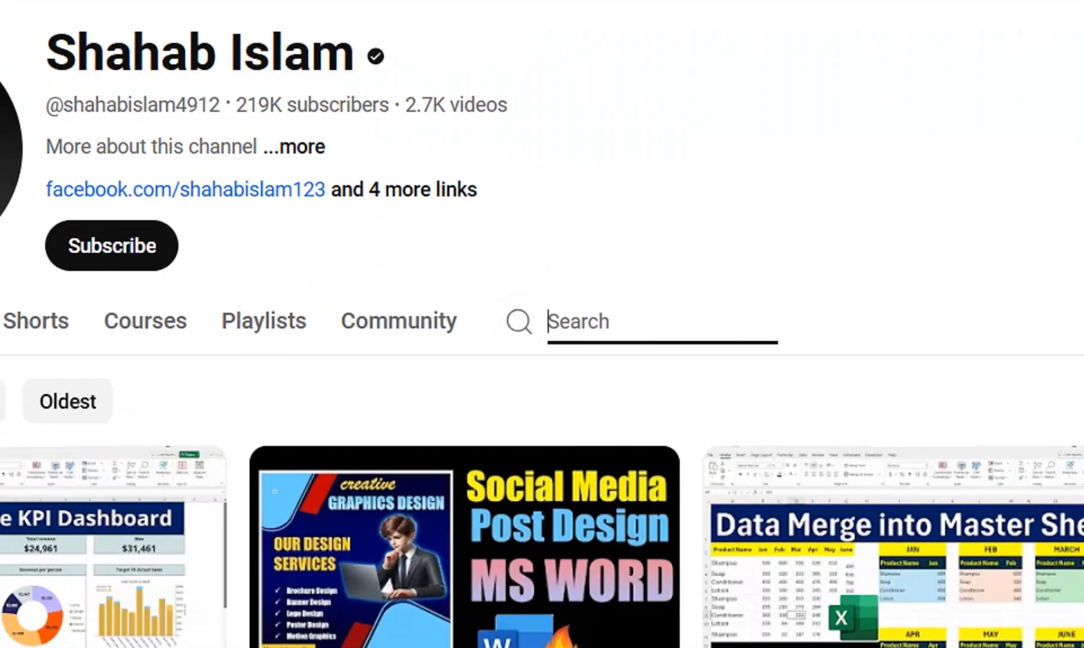
pyautogui.write('p')
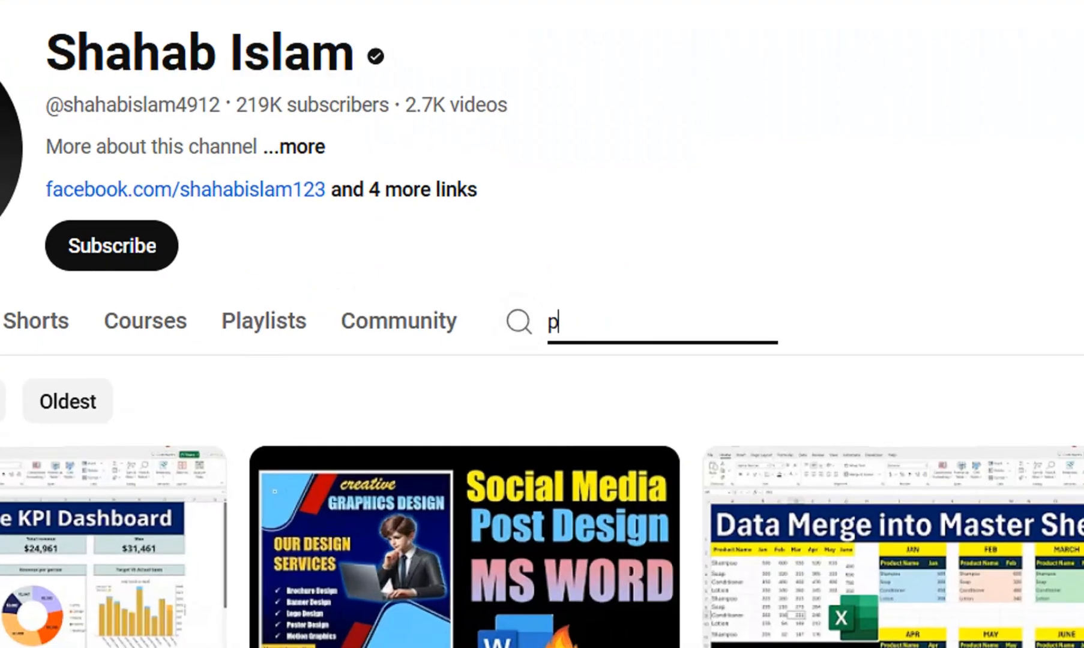
pyautogui.write('hotoshop')
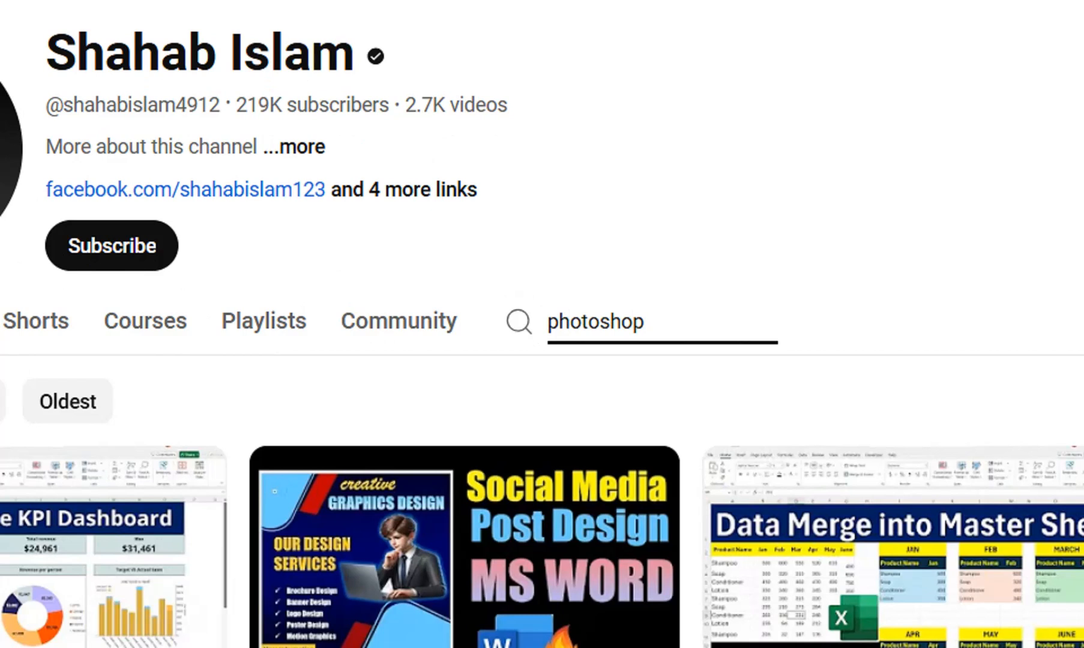
pyautogui.press('Return')
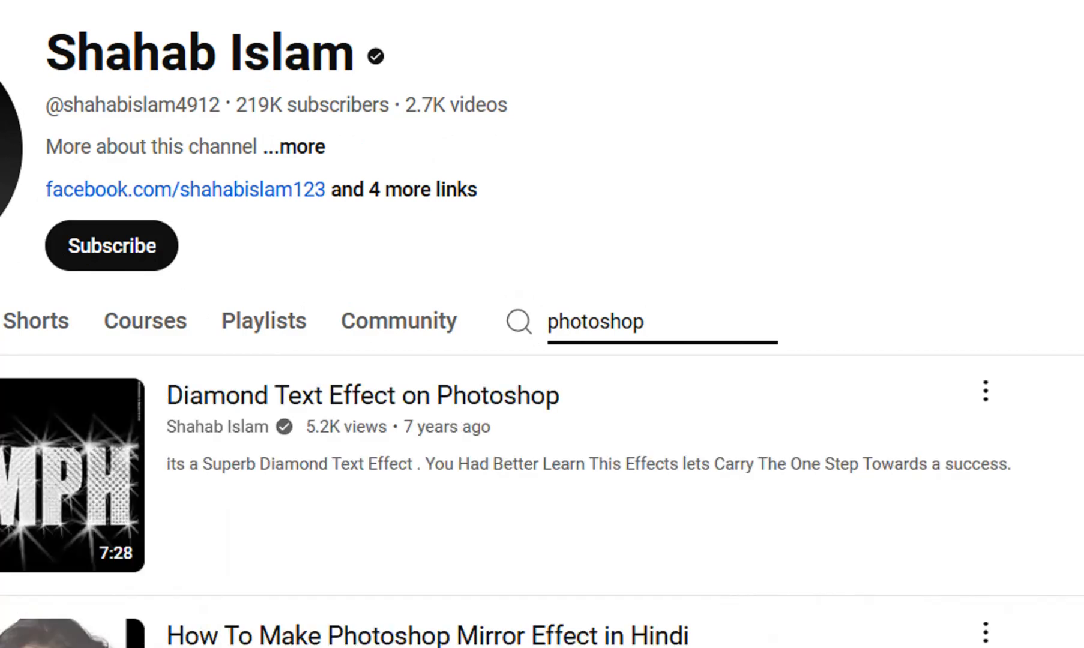
# Narrow the channel search to "photoshop crop".
pyautogui.write('drop')
pyautogui.press('Return')
pyautogui.press('Left')
pyautogui.press('Left')
pyautogui.press('Left')
pyautogui.press('BackSpace')
pyautogui.write('c')
pyautogui.press('Return')
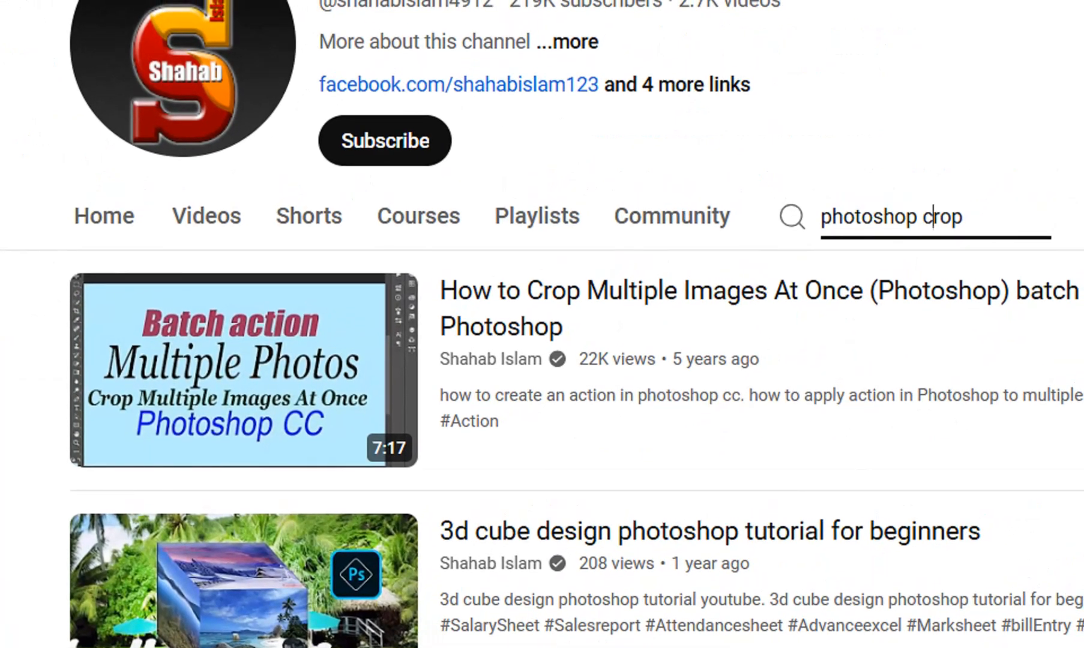
# Clear the channel's search text.
pyautogui.press('Right')
pyautogui.press('Right')
pyautogui.press('Right')
pyautogui.press('BackSpace')
pyautogui.press('BackSpace')
pyautogui.press('BackSpace')
pyautogui.press('BackSpace')
pyautogui.press('BackSpace')
pyautogui.press('BackSpace')
pyautogui.press('BackSpace')
pyautogui.press('BackSpace')
pyautogui.press('BackSpace')
pyautogui.press('BackSpace')
pyautogui.press('BackSpace')
pyautogui.press('BackSpace')
pyautogui.press('BackSpace')
pyautogui.press('BackSpace')
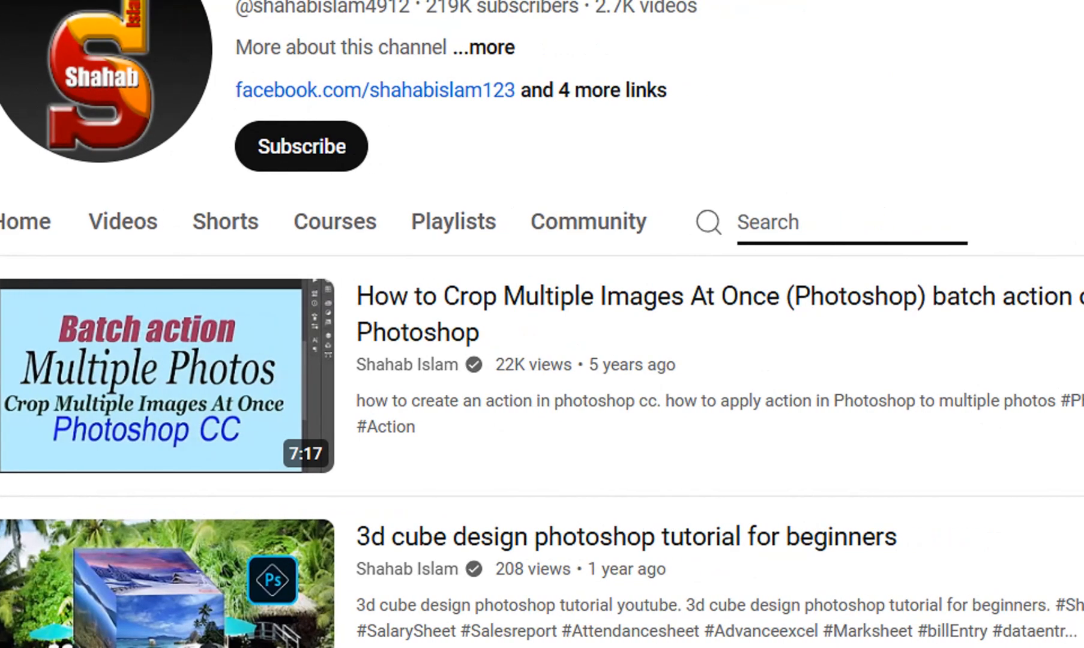
pyautogui.scroll(1, 168, 336)
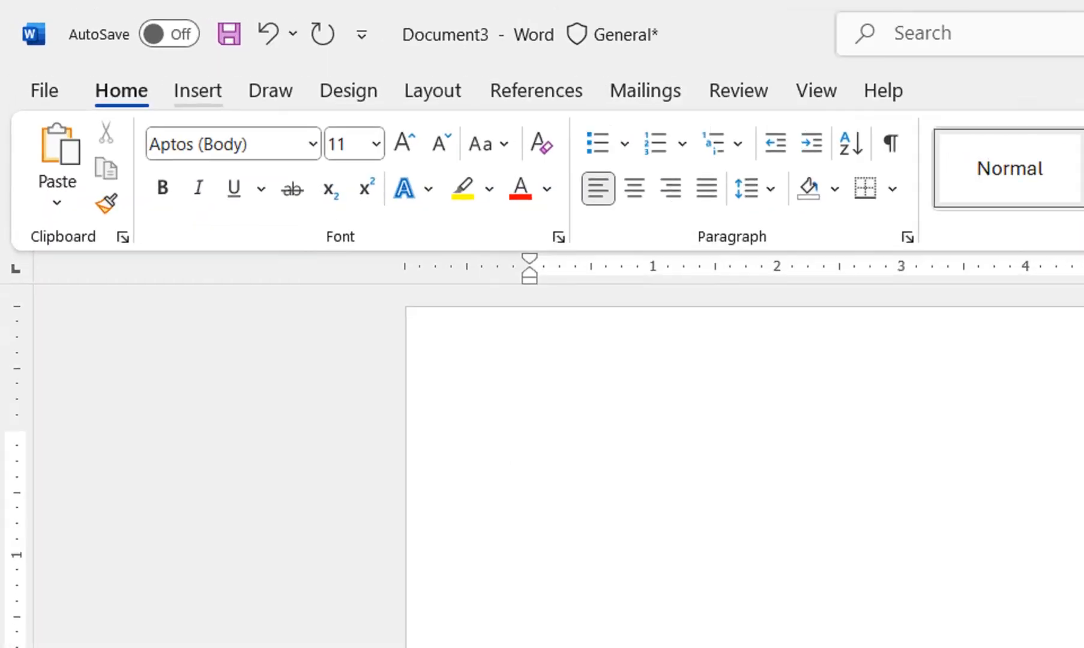
# Switch back to Word and insert a 3x3 table into the blank document.
pyautogui.click(99, 45)
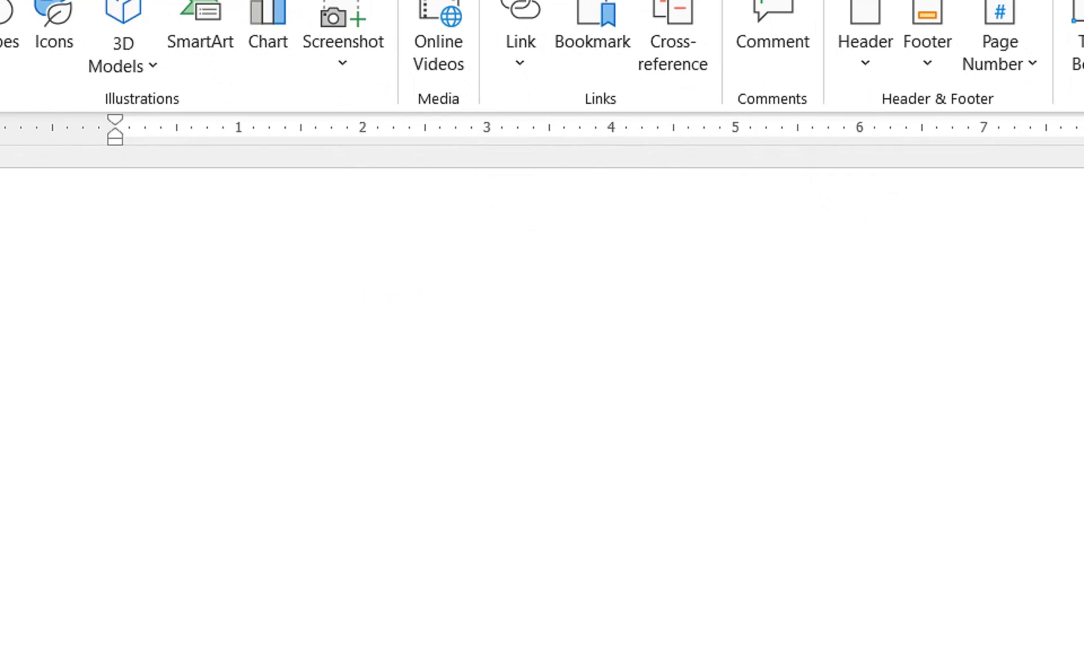
pyautogui.click(237, 126)
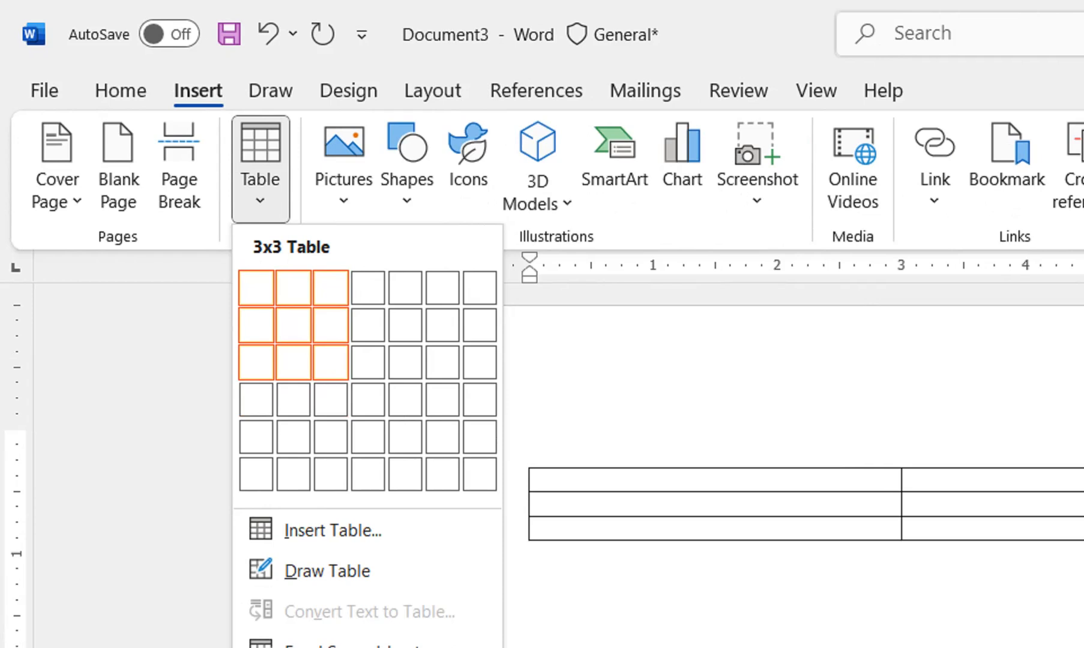
pyautogui.click(330, 362)
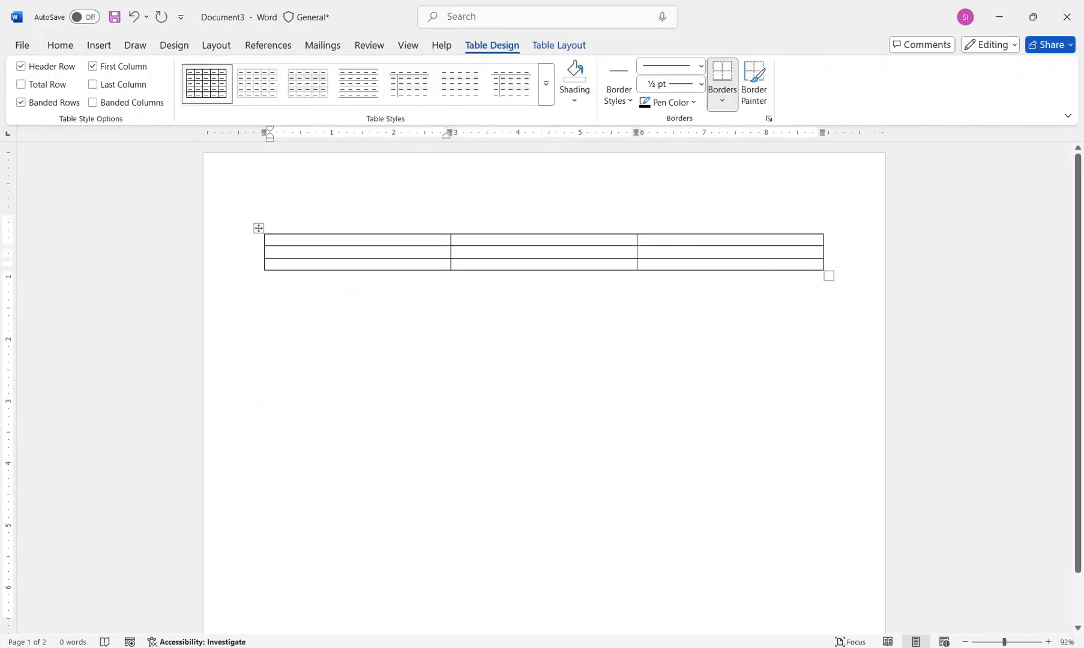
# Try stretching the table down the page and slightly wider, and undo the resize.
pyautogui.moveTo(828, 275); pyautogui.dragTo(833, 593)
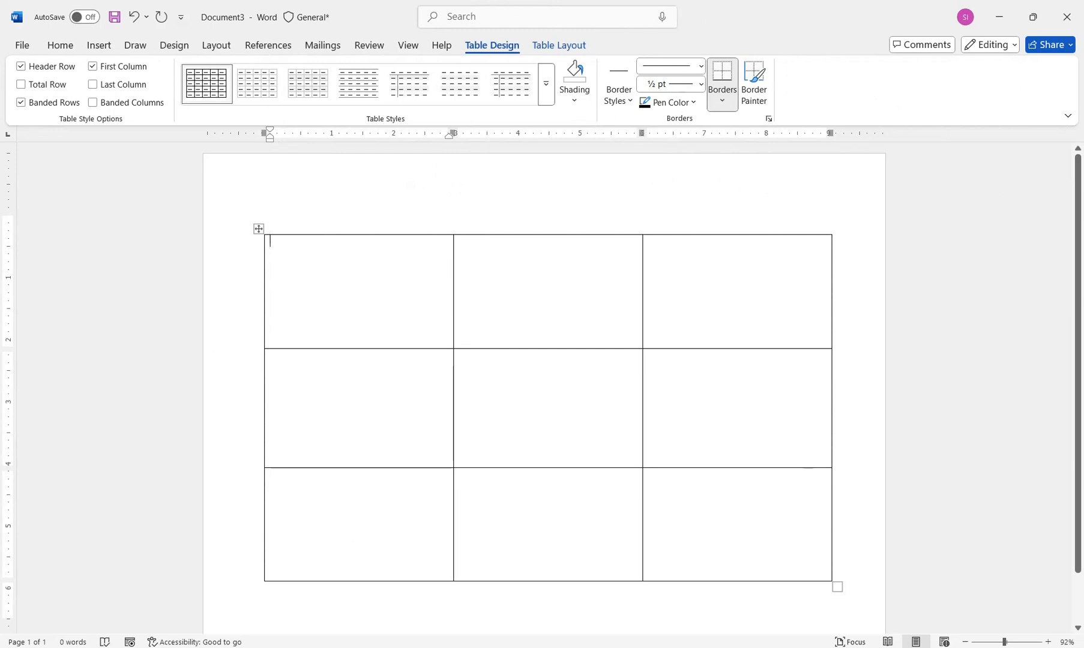
pyautogui.hotkey('ctrl', 'z')
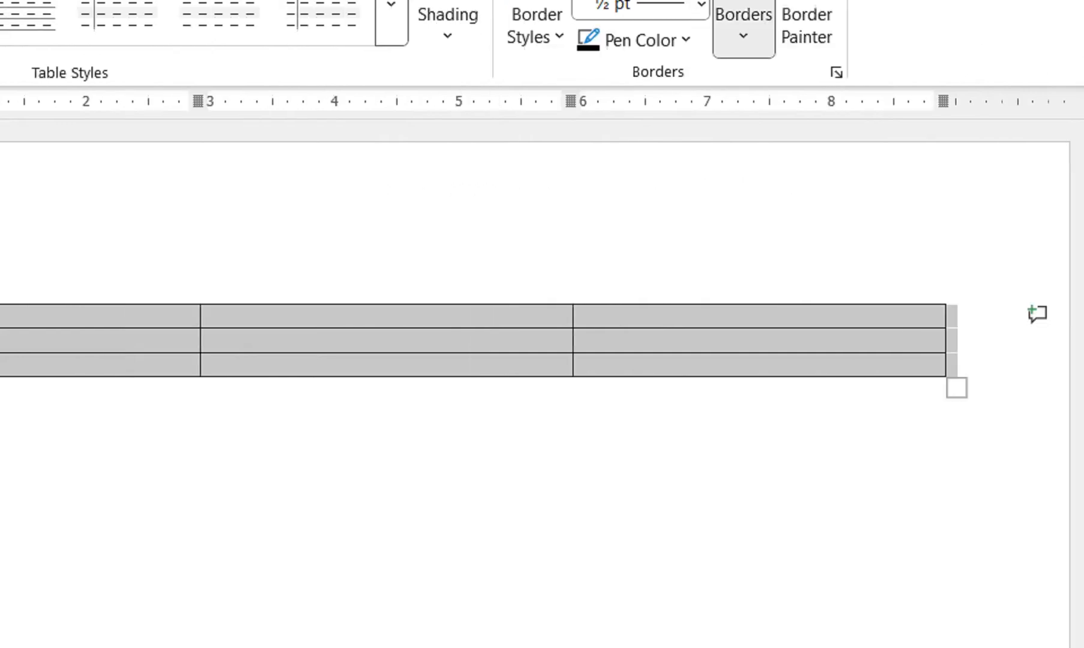
pyautogui.click(238, 390)
pyautogui.click(247, 316)
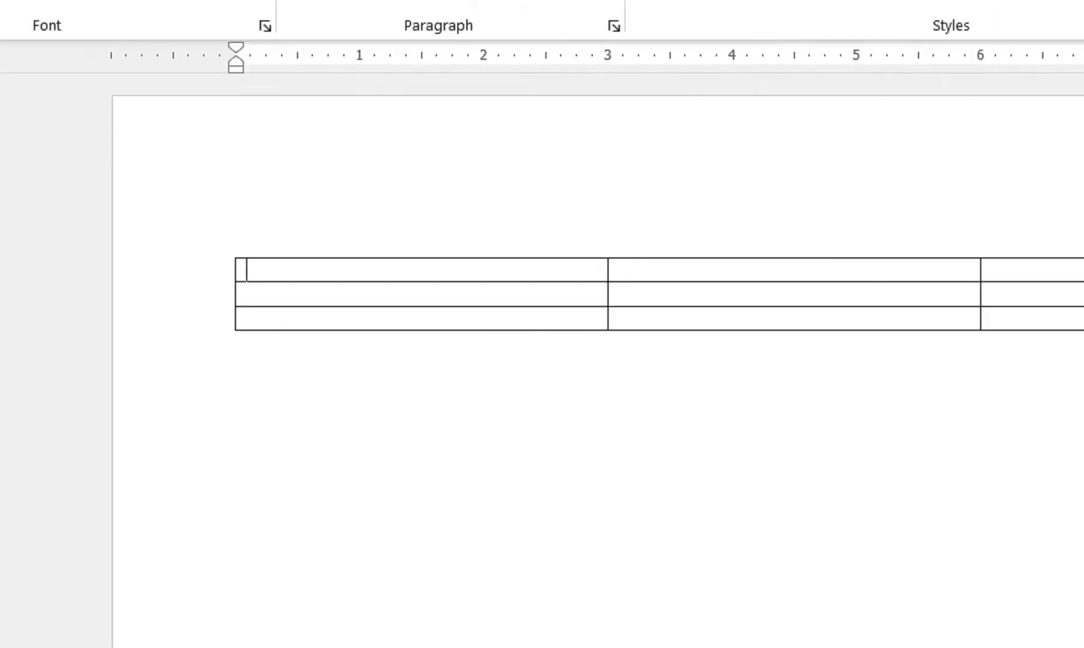
pyautogui.click(224, 246)
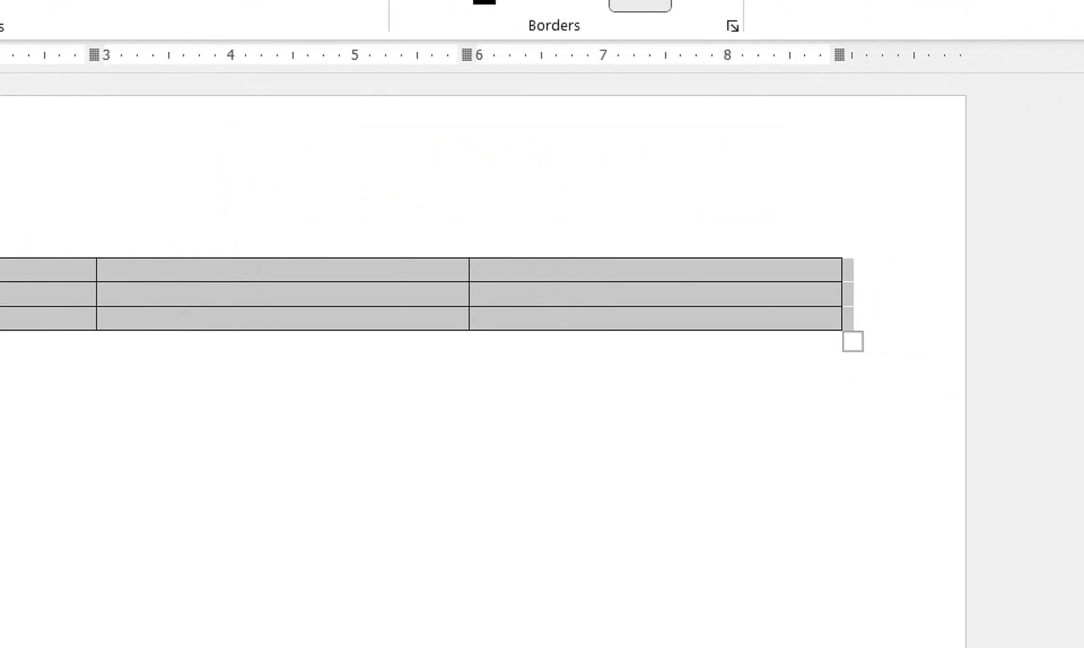
# Stretch the whole table to about 6 inches tall while keeping its width within the page margins.
pyautogui.moveTo(852, 341); pyautogui.dragTo(823, 576)
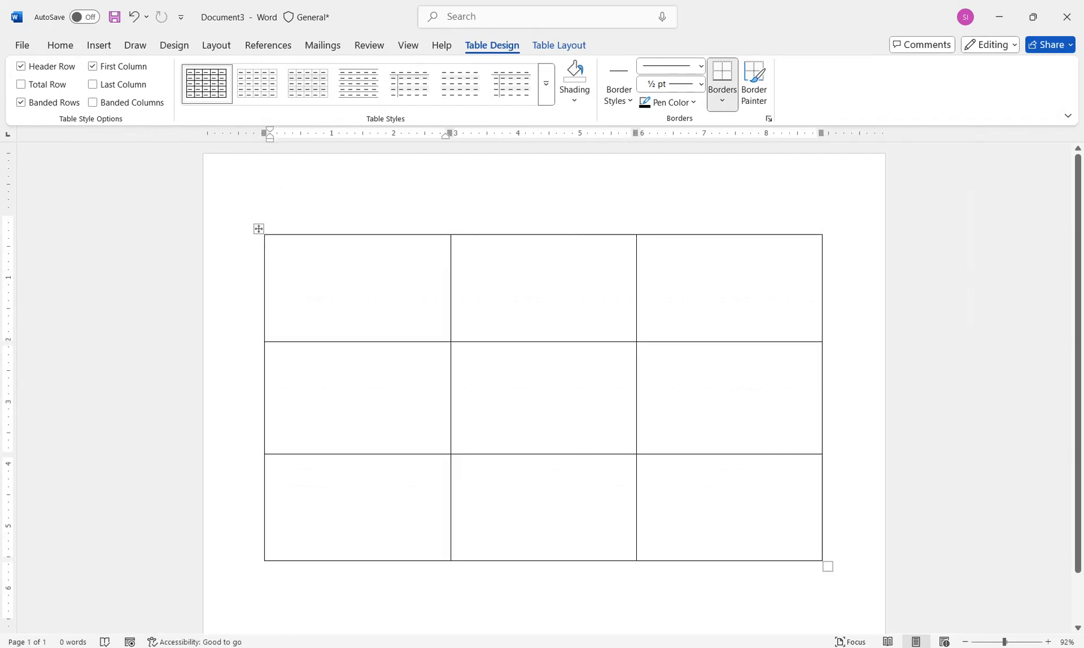
pyautogui.moveTo(827, 567); pyautogui.dragTo(837, 604)
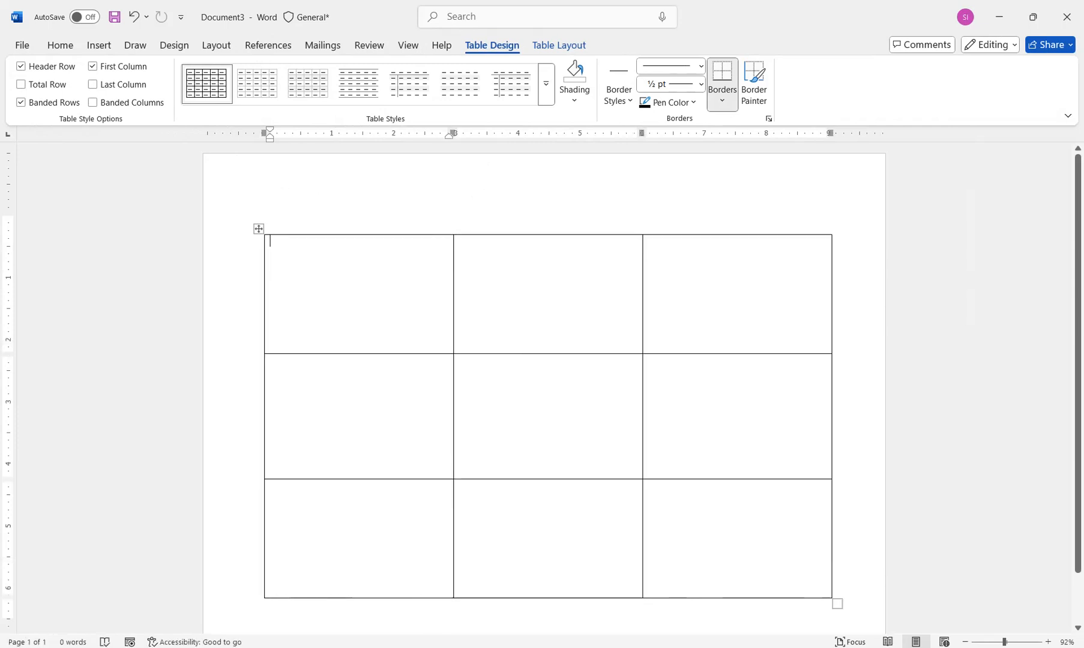
pyautogui.hotkey('ctrl', 'z')
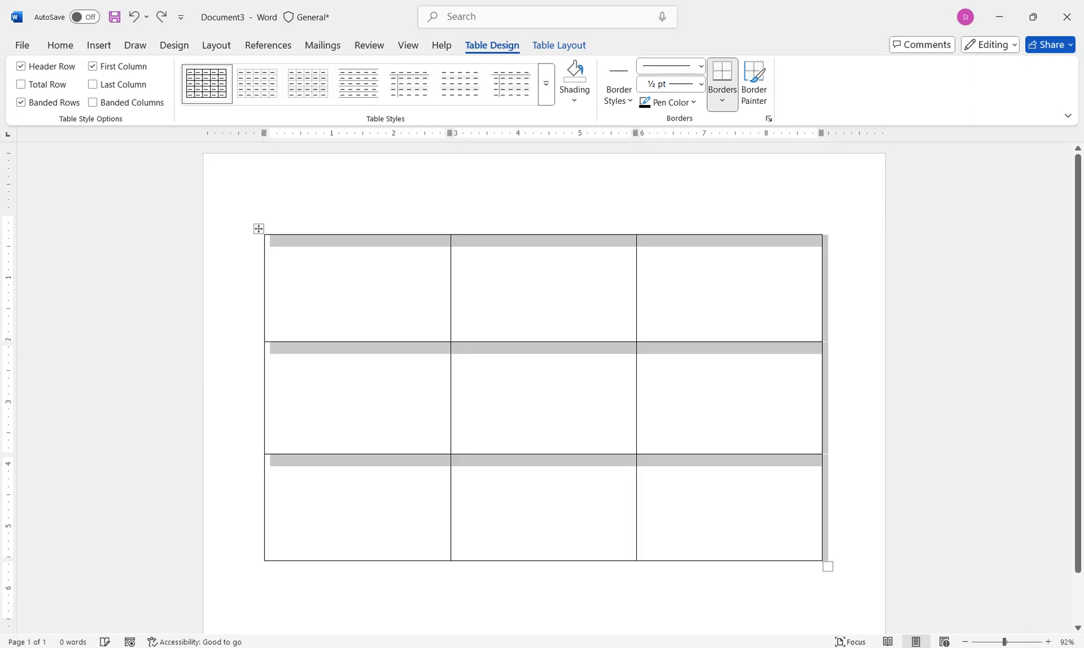
pyautogui.moveTo(828, 566); pyautogui.dragTo(828, 619)
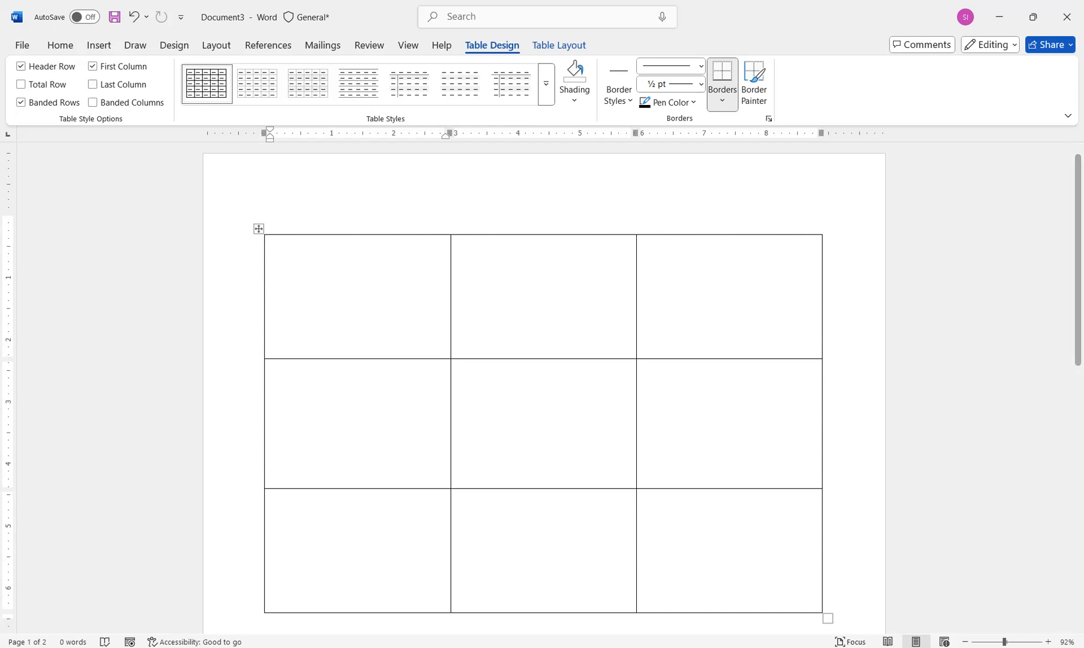
# Draw a rectangle shape in the table's first cell, sized 1.88" high by 2.88" wide to sit just inside the borders.
pyautogui.click(98, 45)
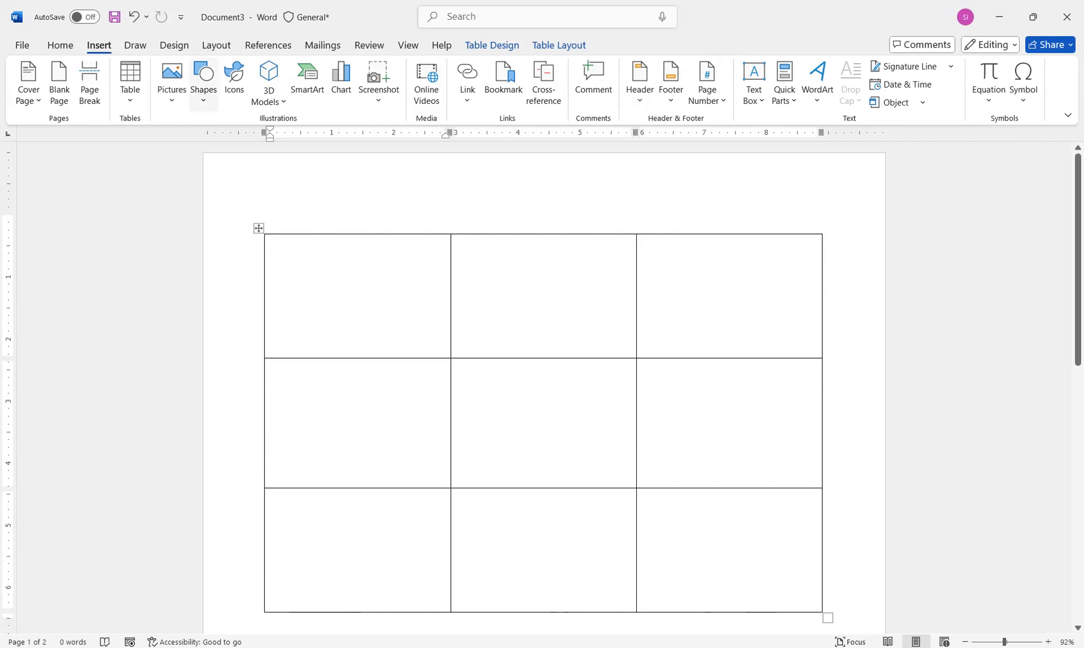
pyautogui.click(204, 84)
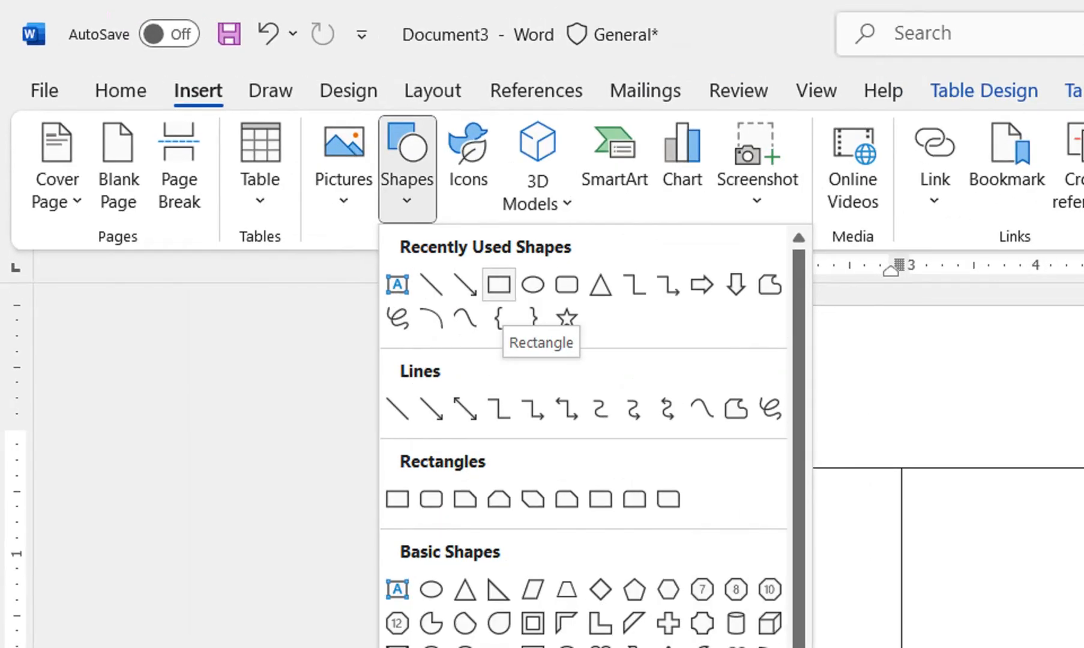
pyautogui.click(249, 142)
pyautogui.moveTo(530, 469); pyautogui.dragTo(898, 647)
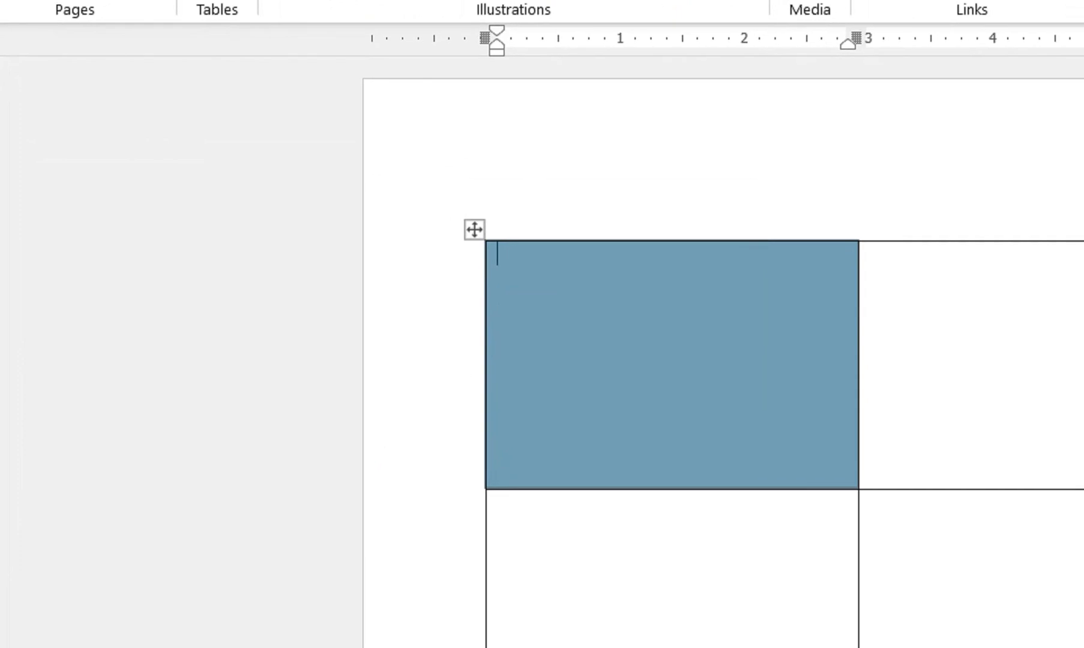
pyautogui.moveTo(855, 479); pyautogui.dragTo(849, 481)
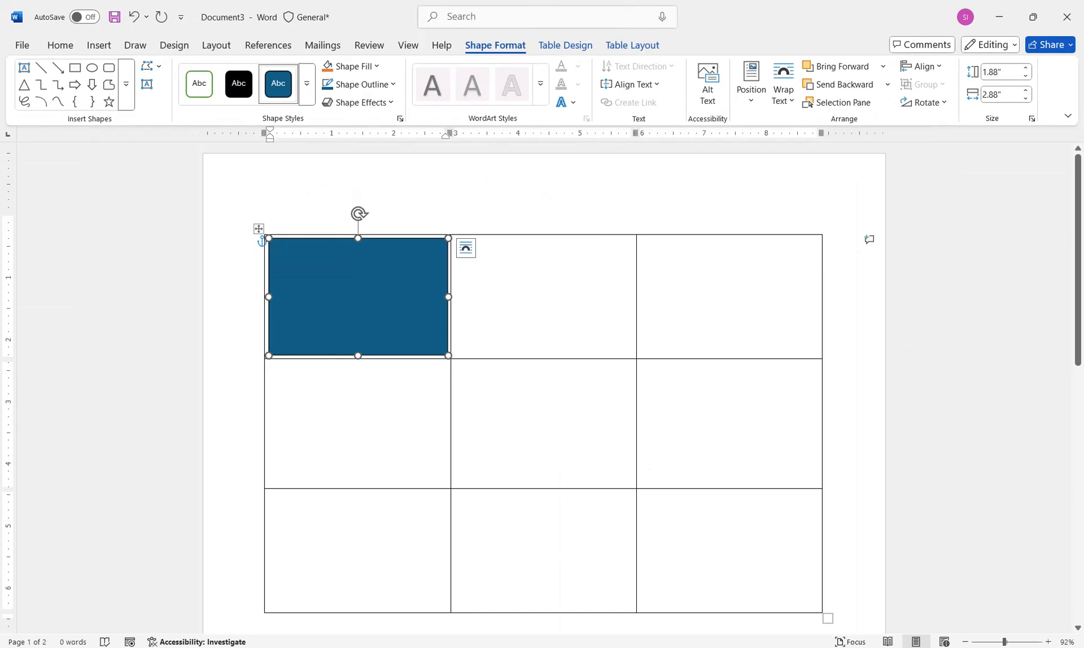
# Fill the rectangle in the first cell with the hand-and-light-bulb picture from this device.
pyautogui.click(352, 66)
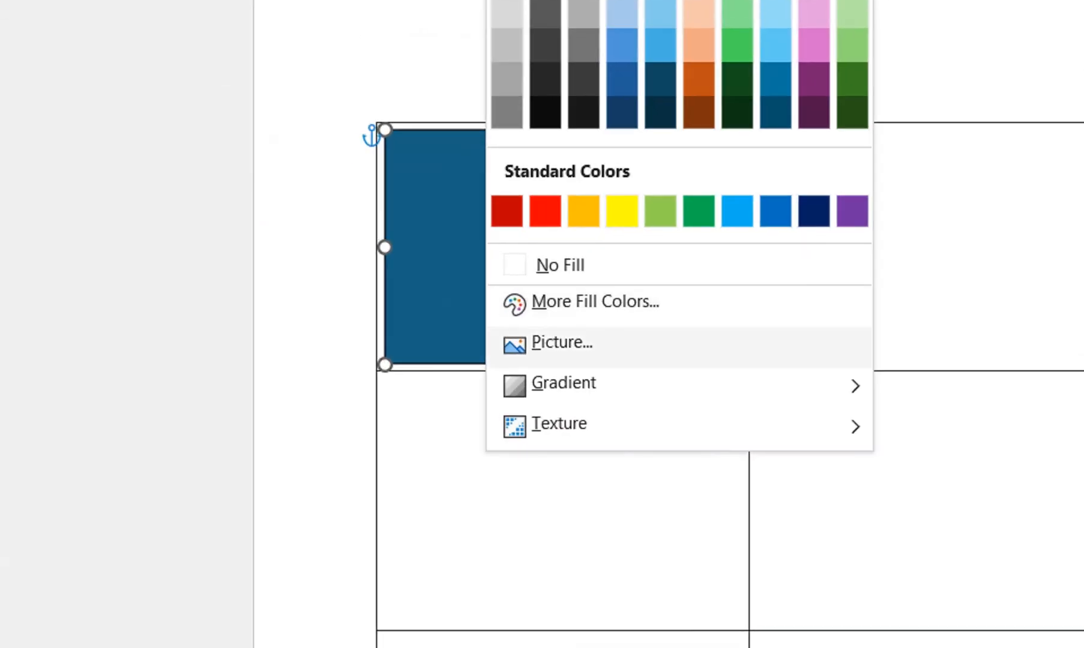
pyautogui.click(562, 342)
pyautogui.click(600, 198)
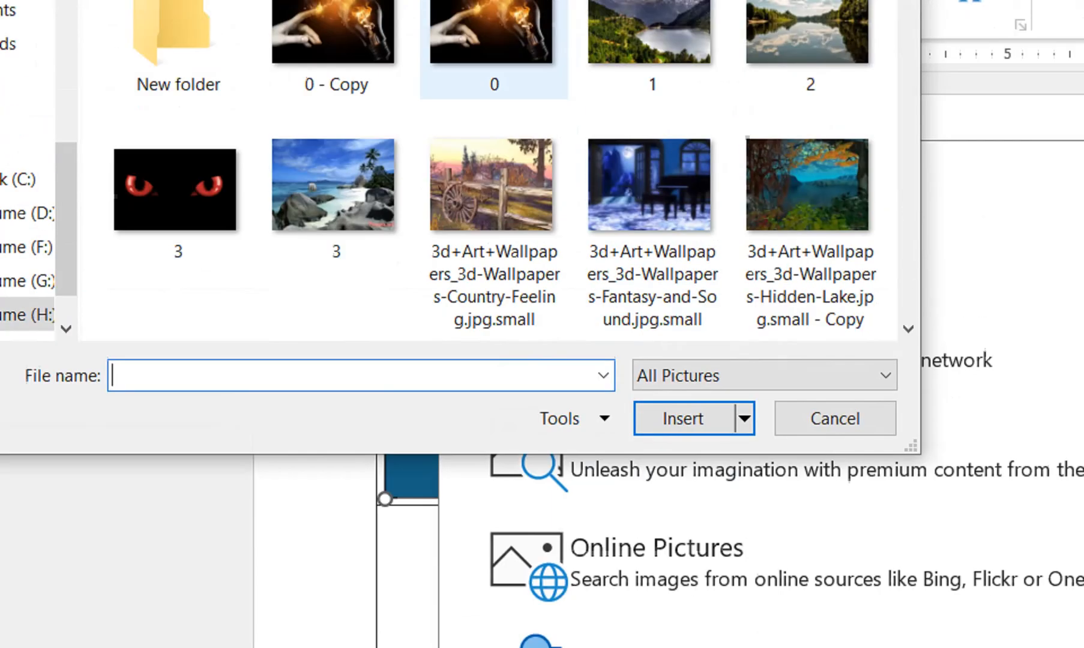
pyautogui.click(336, 37)
pyautogui.click(683, 418)
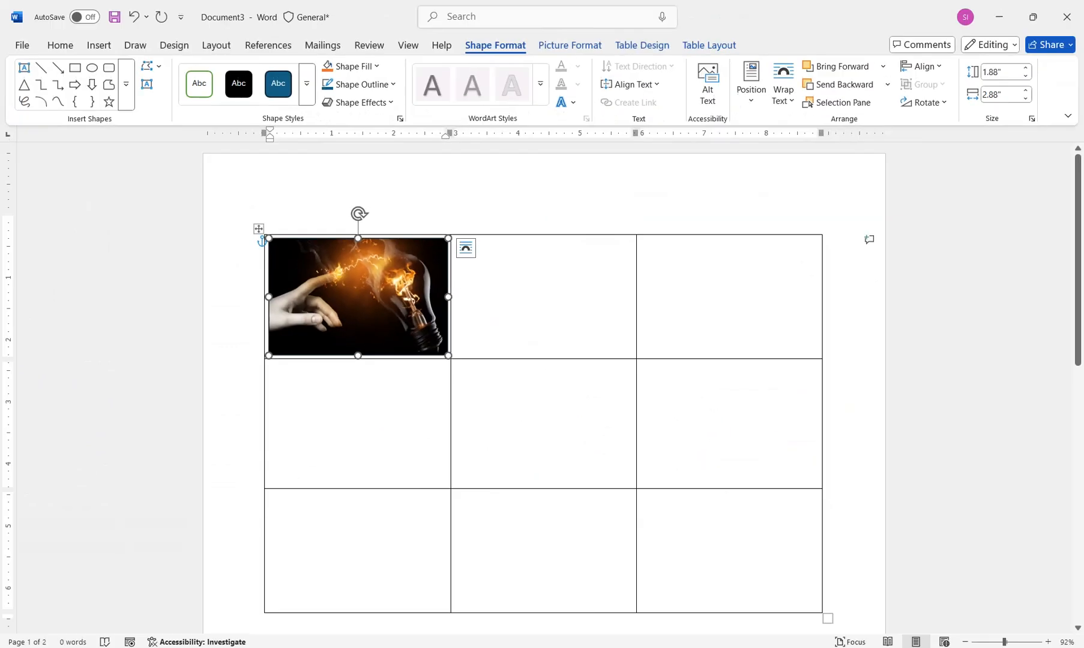
# Copy the picture-filled rectangle into the second and third cells of the table's first row.
pyautogui.moveTo(359, 296); pyautogui.dragTo(730, 297)
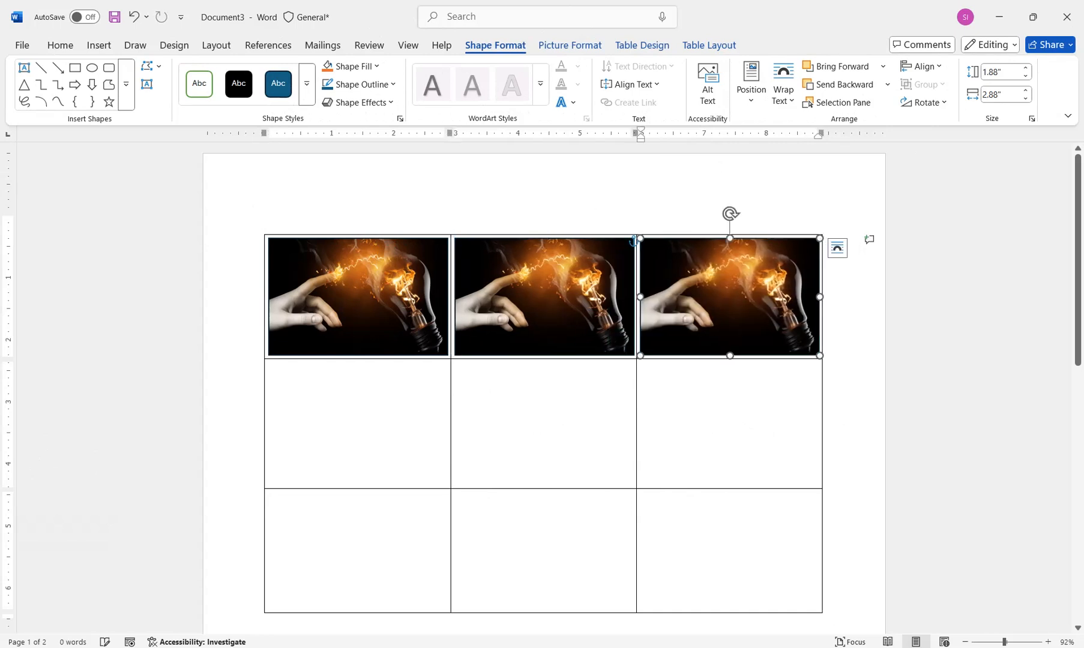
# Copy the first row's three picture-filled rectangles together into the cells of the table's second and third rows.
pyautogui.keyDown('shift'); pyautogui.click(544, 296); pyautogui.keyUp('shift')
pyautogui.keyDown('shift'); pyautogui.click(358, 296); pyautogui.keyUp('shift')
pyautogui.moveTo(359, 296); pyautogui.dragTo(358, 416)
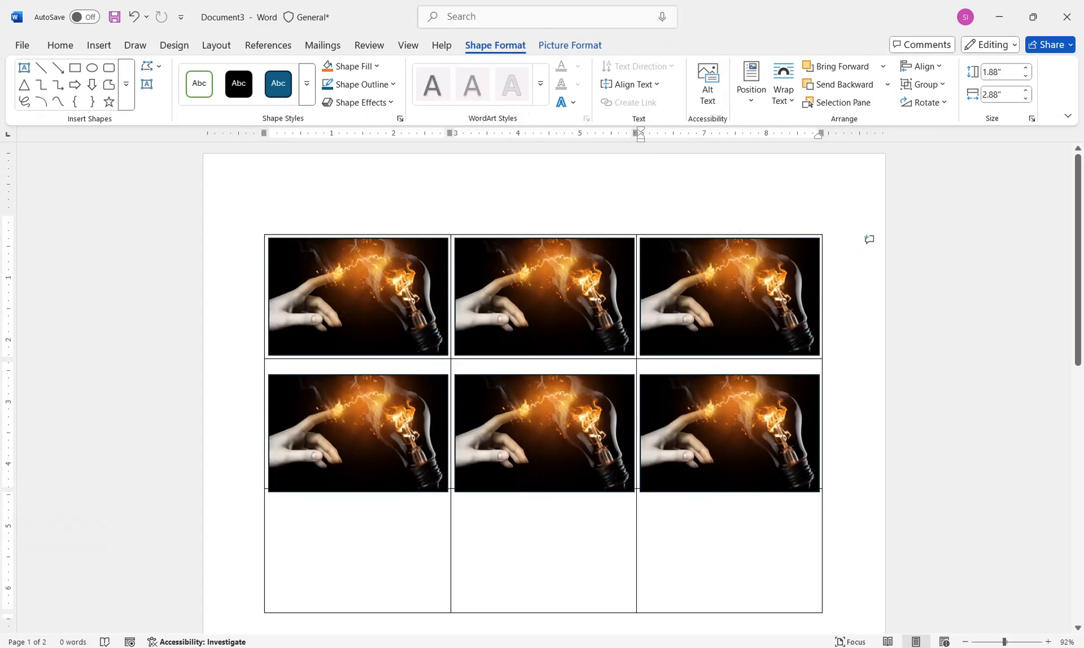
pyautogui.moveTo(358, 420); pyautogui.dragTo(359, 544)
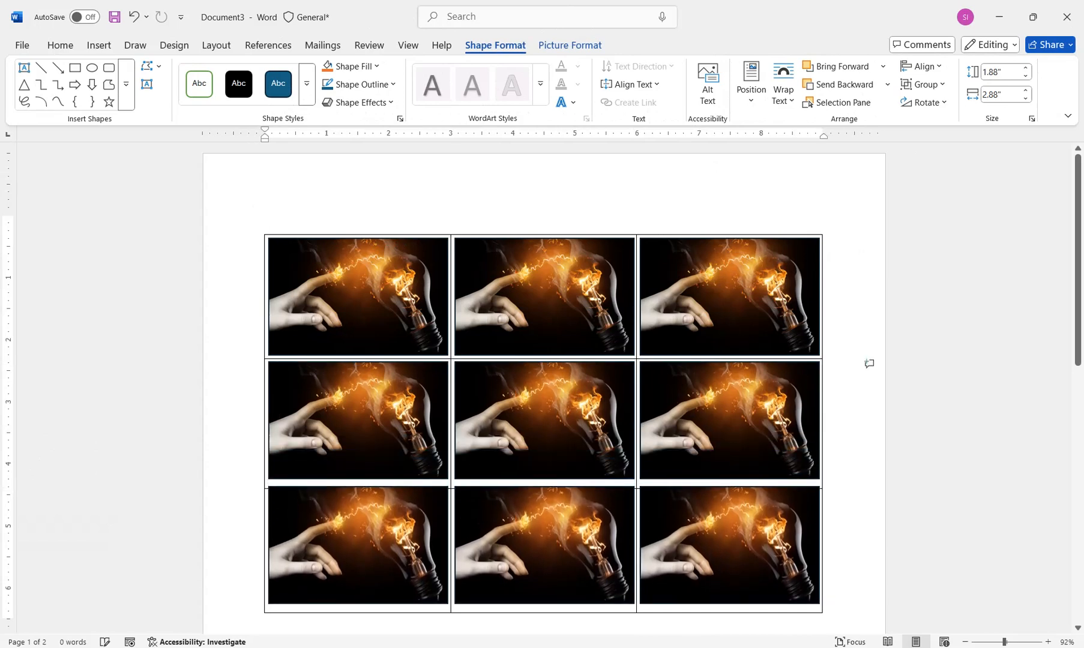
# Nudge the three rectangles in the second row slightly down so they sit evenly between the cell borders.
pyautogui.click(358, 420)
pyautogui.keyDown('shift'); pyautogui.click(544, 420); pyautogui.keyUp('shift')
pyautogui.keyDown('shift'); pyautogui.click(730, 420); pyautogui.keyUp('shift')
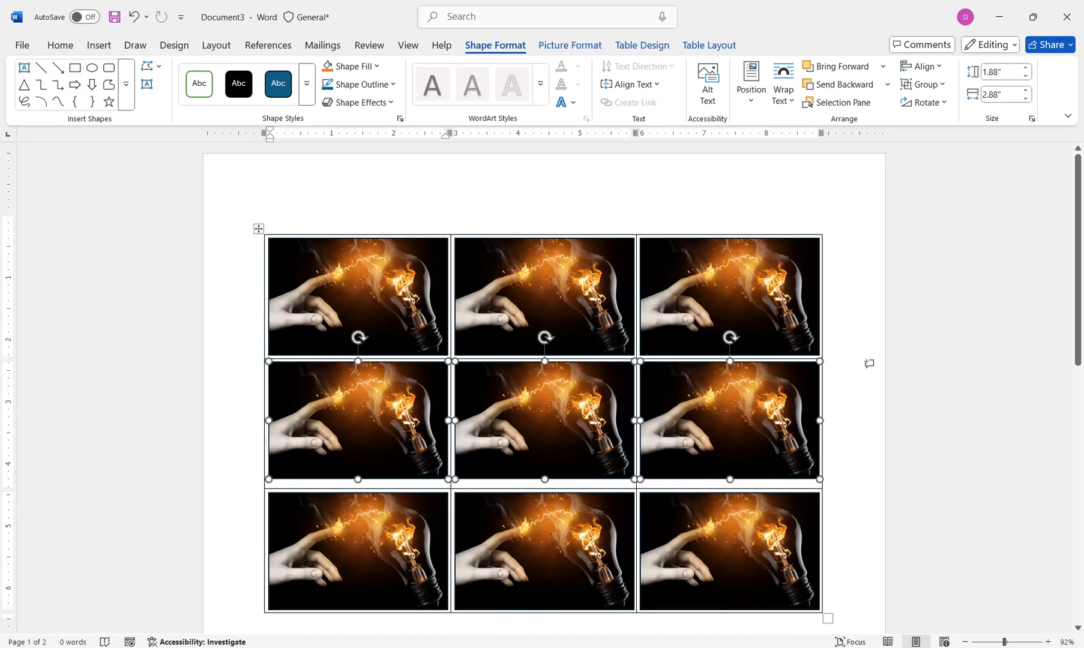
pyautogui.press('Down')
pyautogui.press('Down')
pyautogui.press('Down')
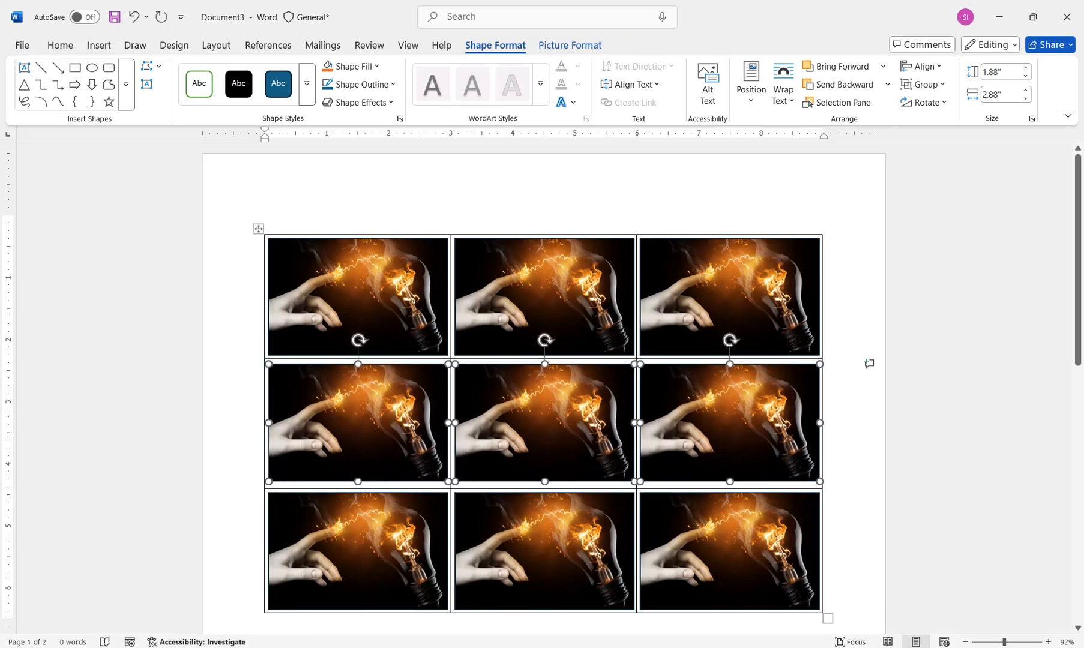
pyautogui.click(852, 282)
# Fill the rectangle in the first row's middle cell with the Fantasy-and-Sound piano picture from a file.
pyautogui.click(545, 297)
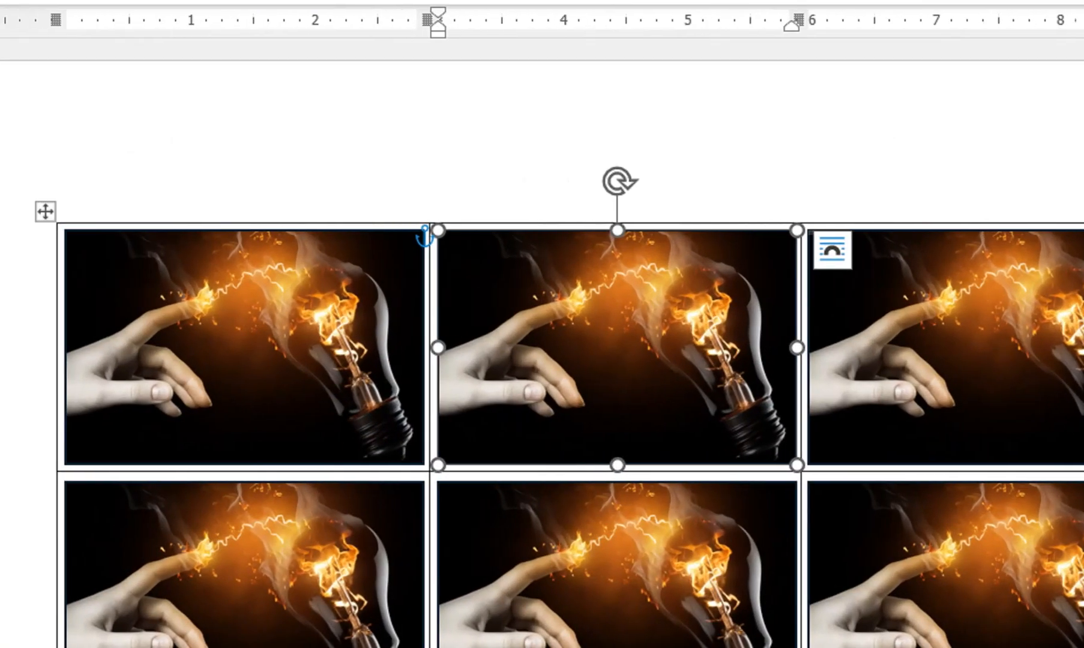
pyautogui.click(167, 347)
pyautogui.click(539, 347)
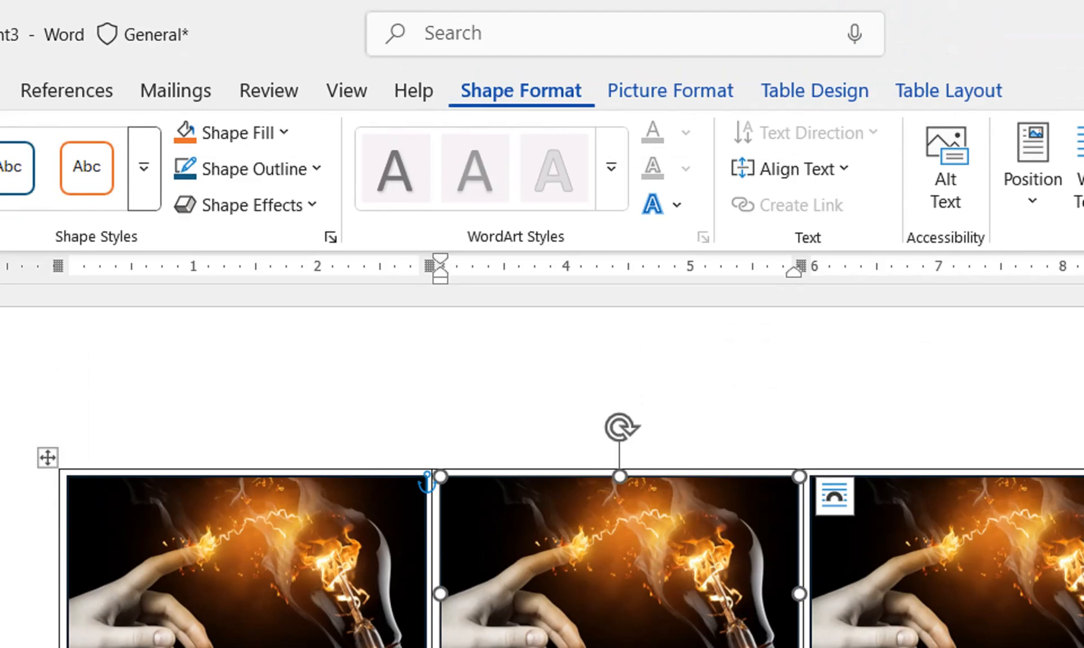
pyautogui.click(228, 133)
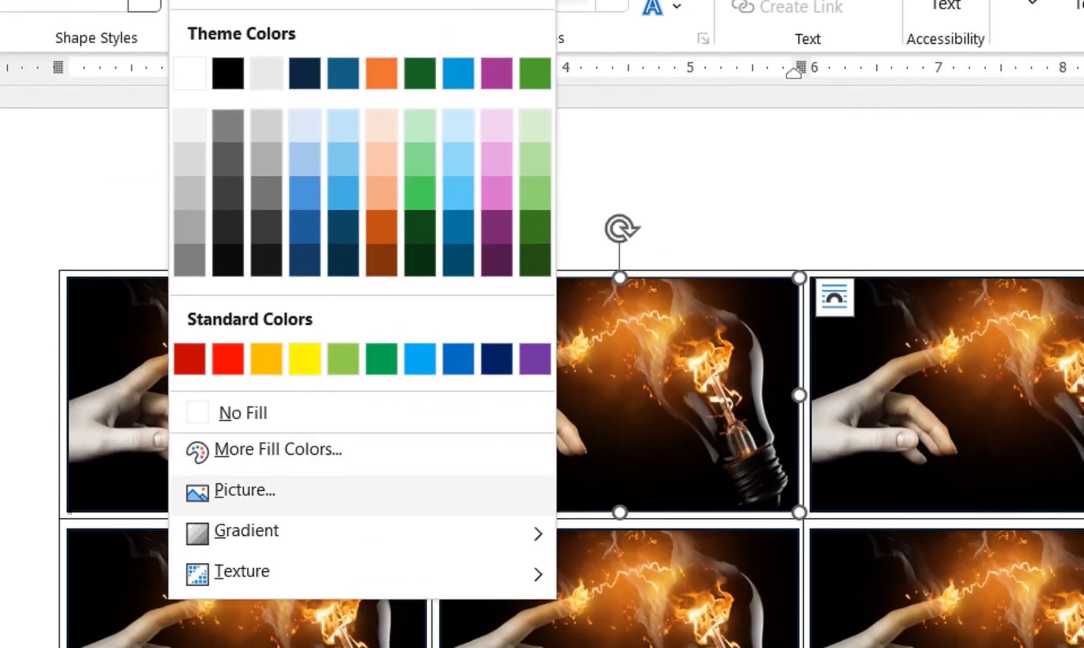
pyautogui.click(245, 491)
pyautogui.click(264, 324)
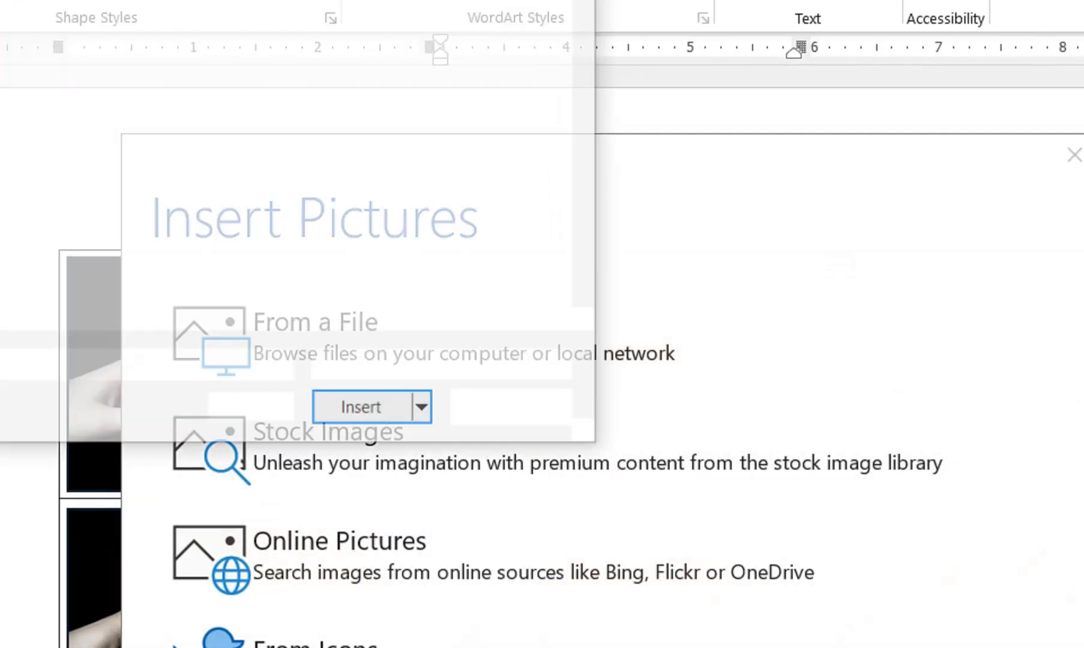
pyautogui.doubleClick(332, 178)
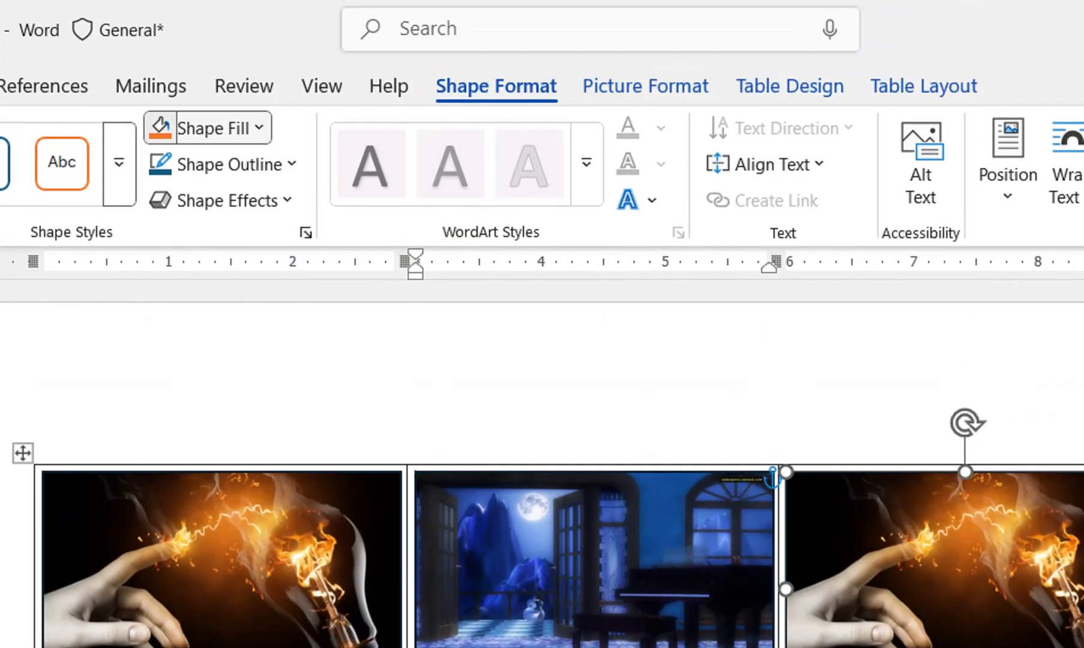
# Fill the rectangle in the first row's third cell with the lake picture file 5.
pyautogui.click(228, 127)
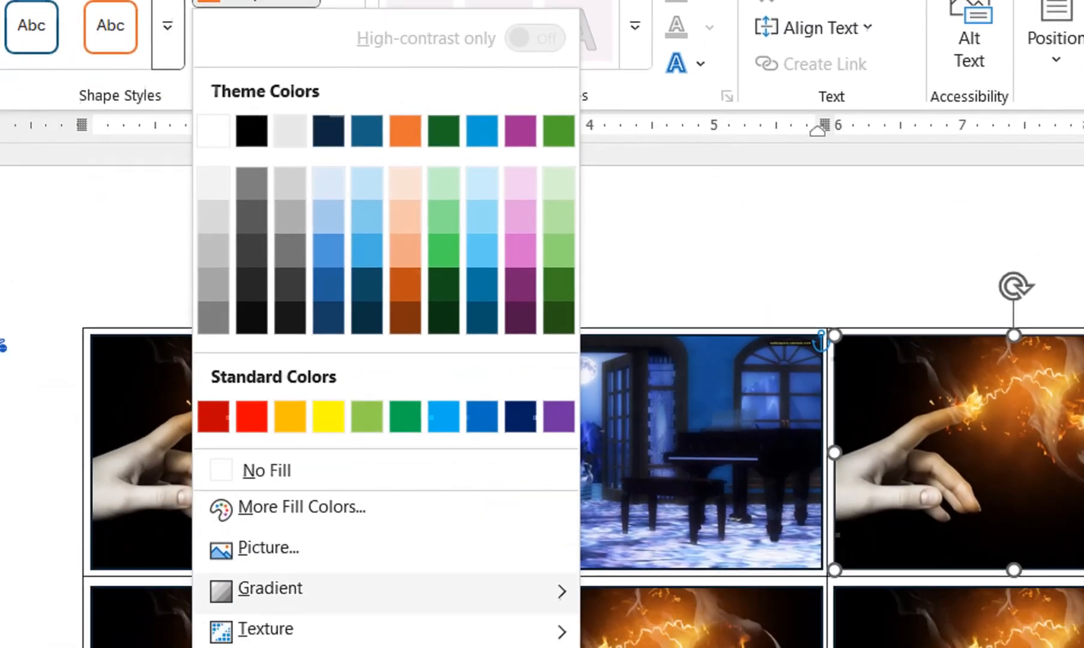
pyautogui.click(268, 489)
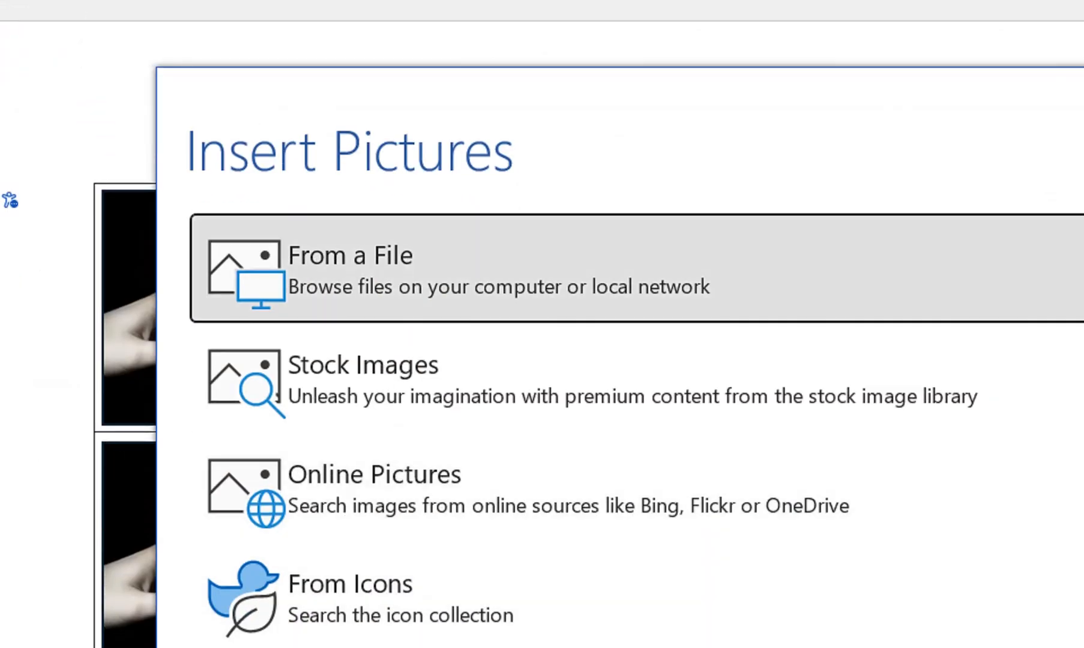
pyautogui.click(336, 403)
pyautogui.scroll(-6, 312, 162)
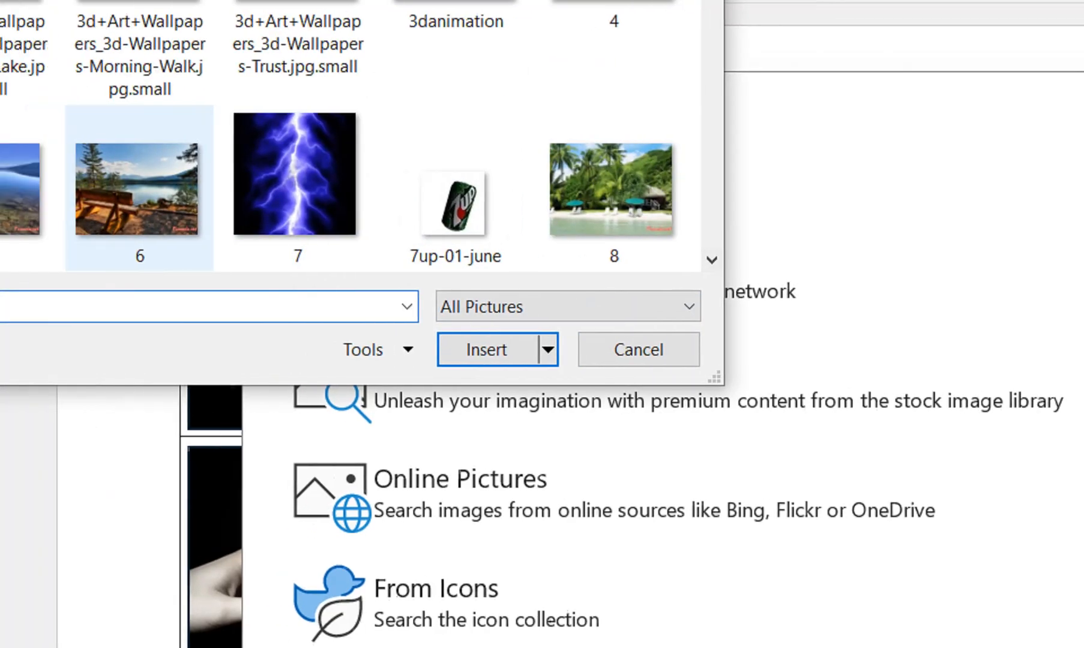
pyautogui.click(20, 189)
pyautogui.click(486, 350)
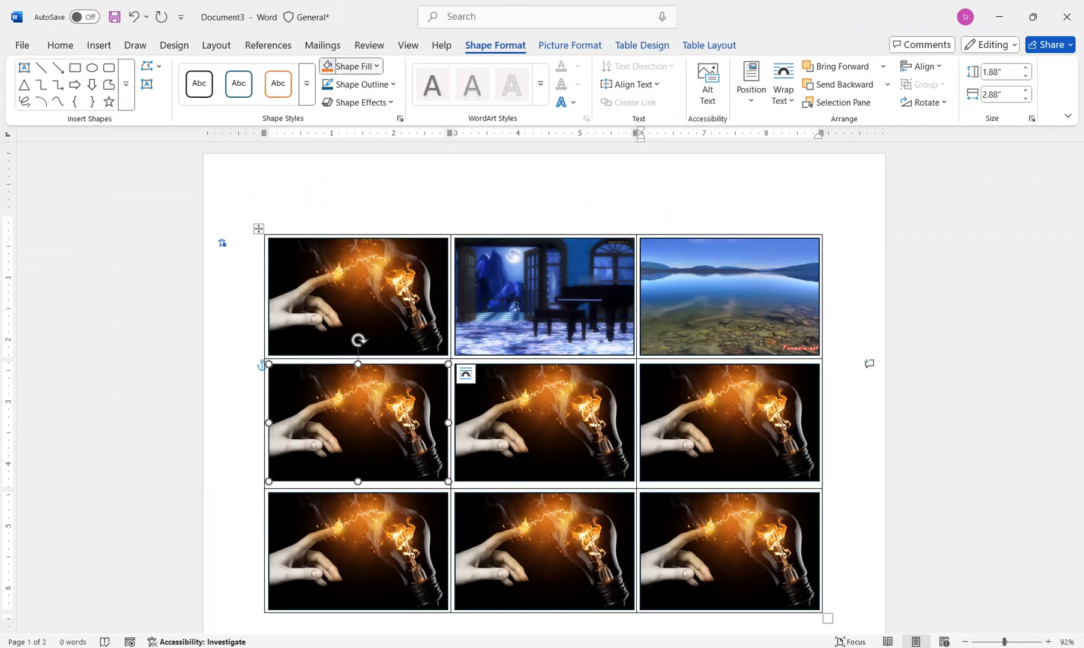
# Fill the rectangle in the second row's first cell with the rocky beach picture file 3.
pyautogui.click(351, 66)
pyautogui.click(357, 345)
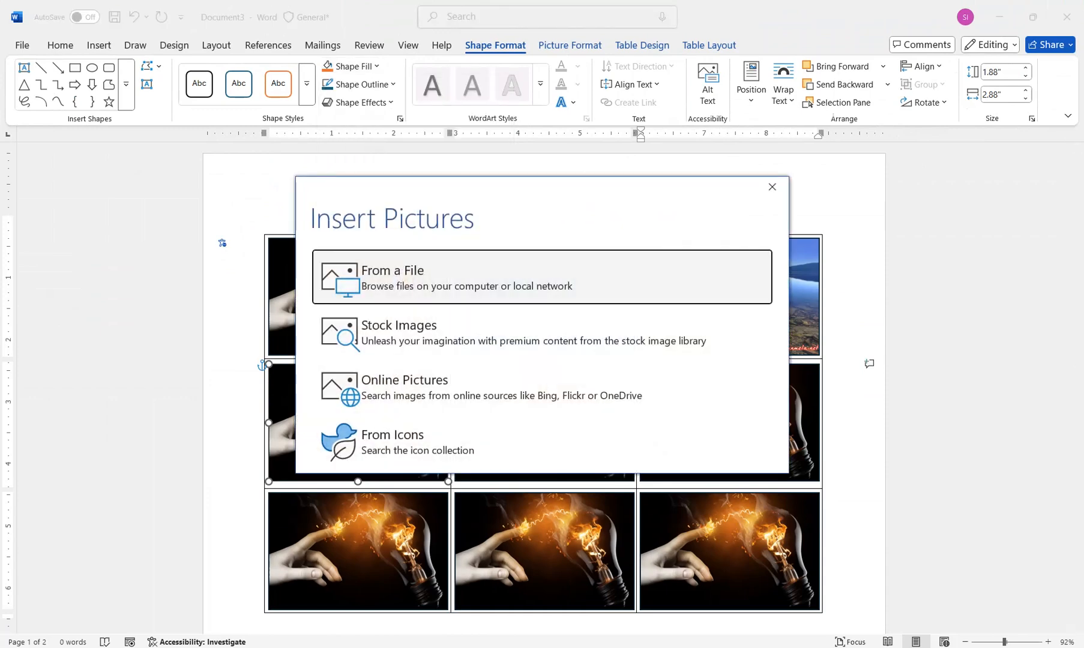
pyautogui.click(392, 276)
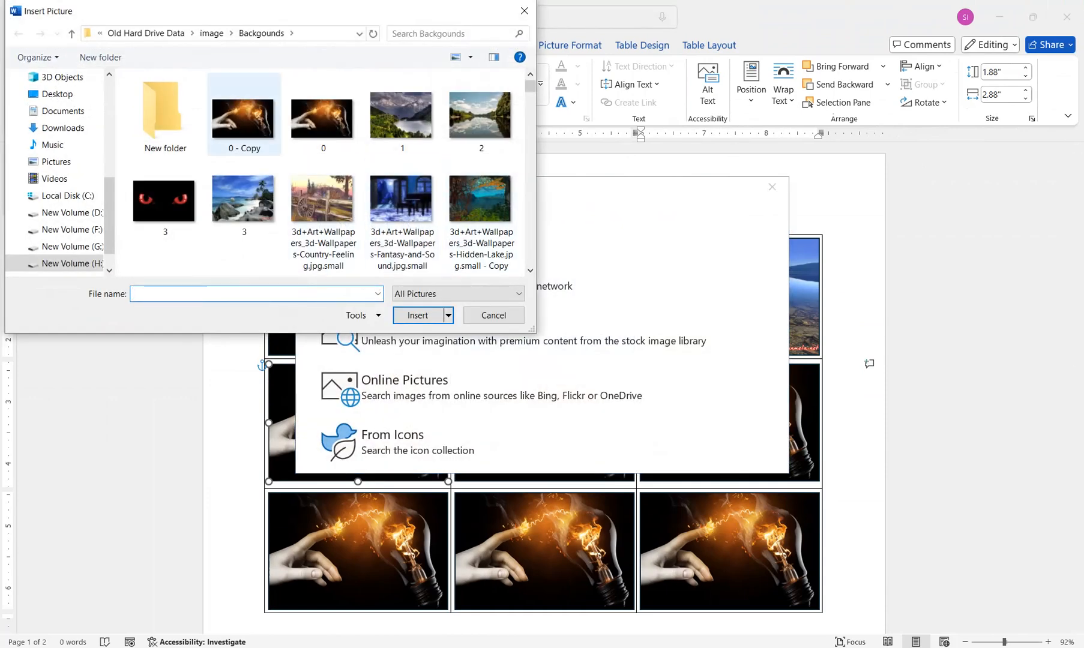
pyautogui.click(243, 198)
pyautogui.click(418, 316)
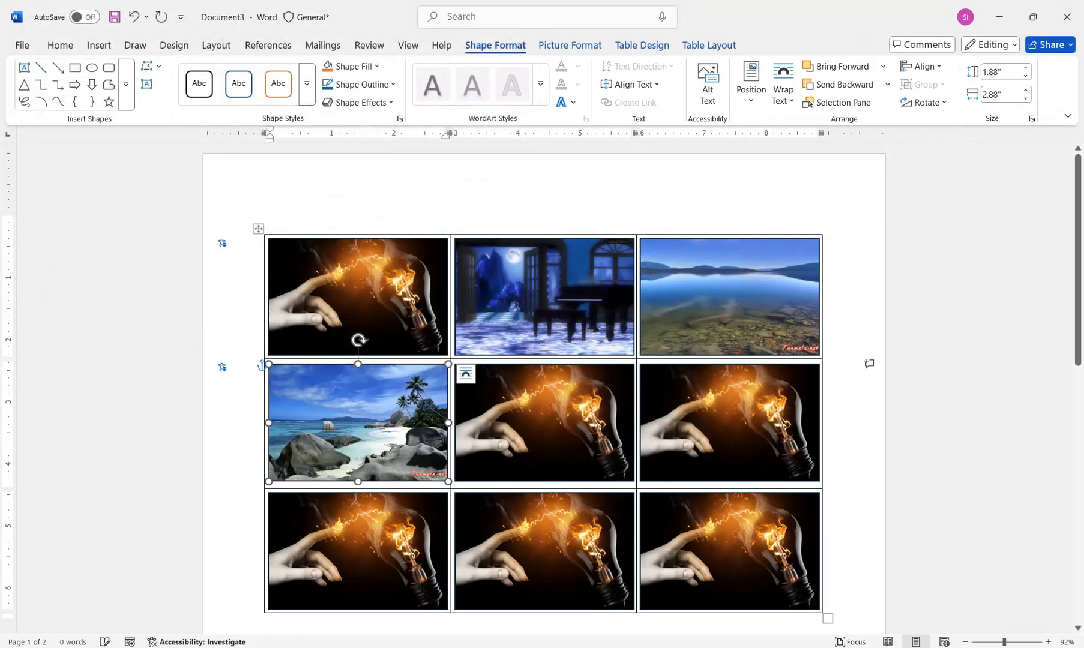
# Fill the rectangle in the table's centre cell with the snowy cabin picture file 10.
pyautogui.click(544, 423)
pyautogui.click(354, 66)
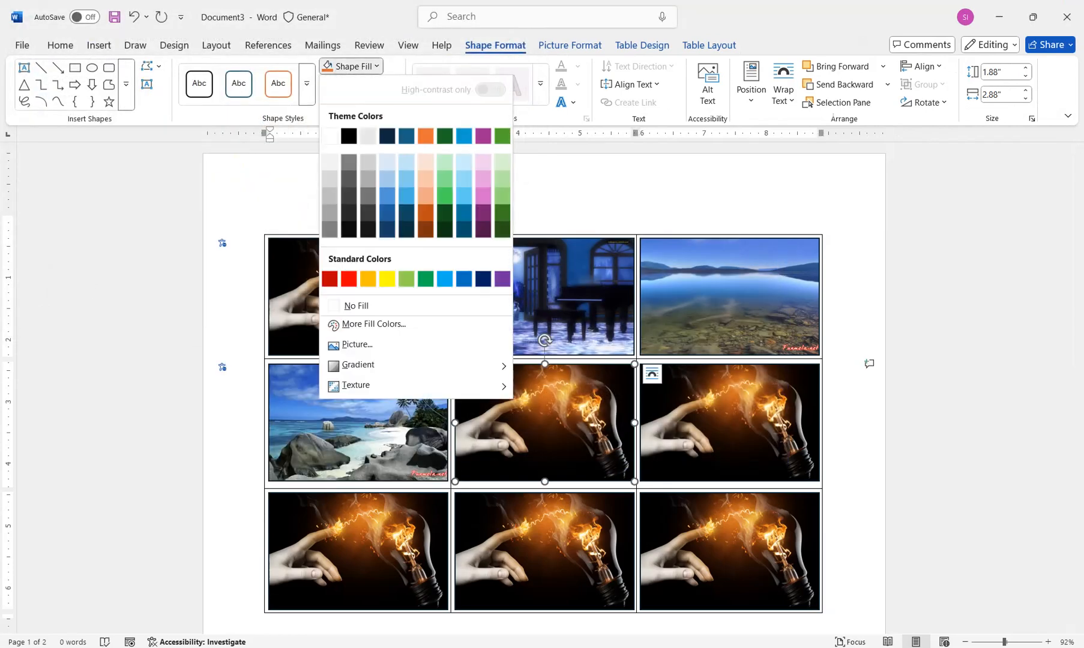
pyautogui.click(358, 344)
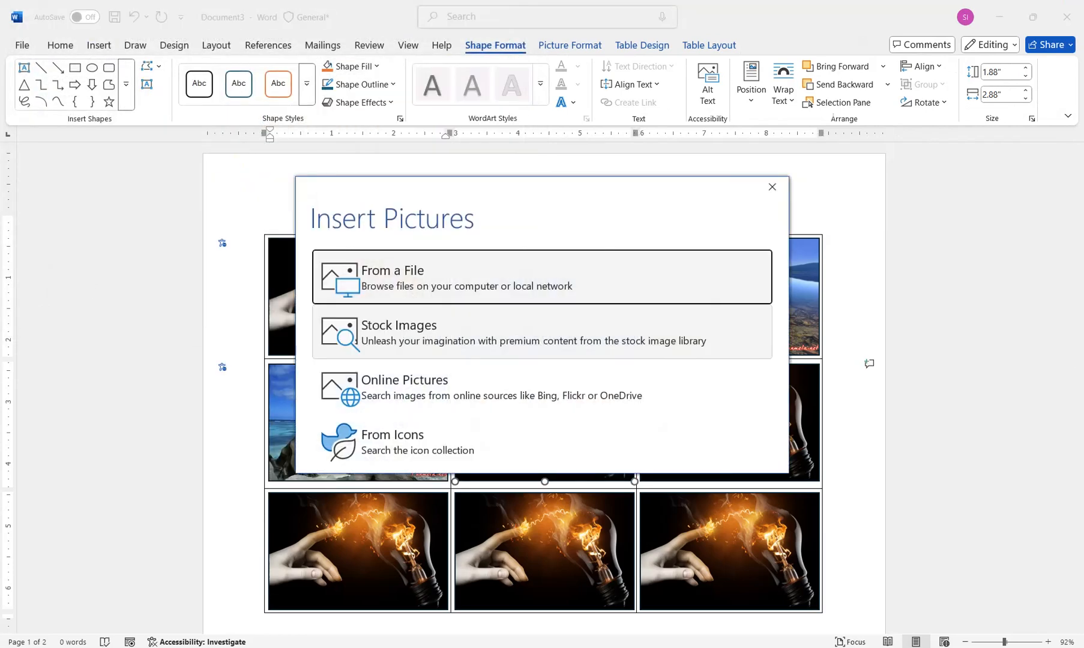
pyautogui.click(458, 279)
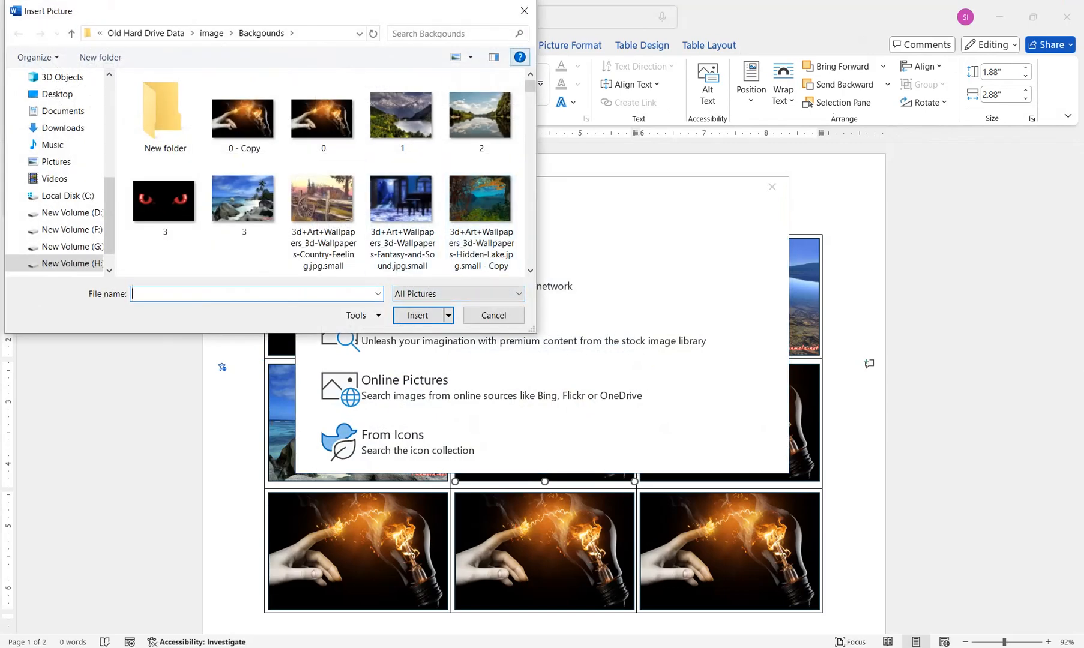
pyautogui.scroll(-1, 328, 171)
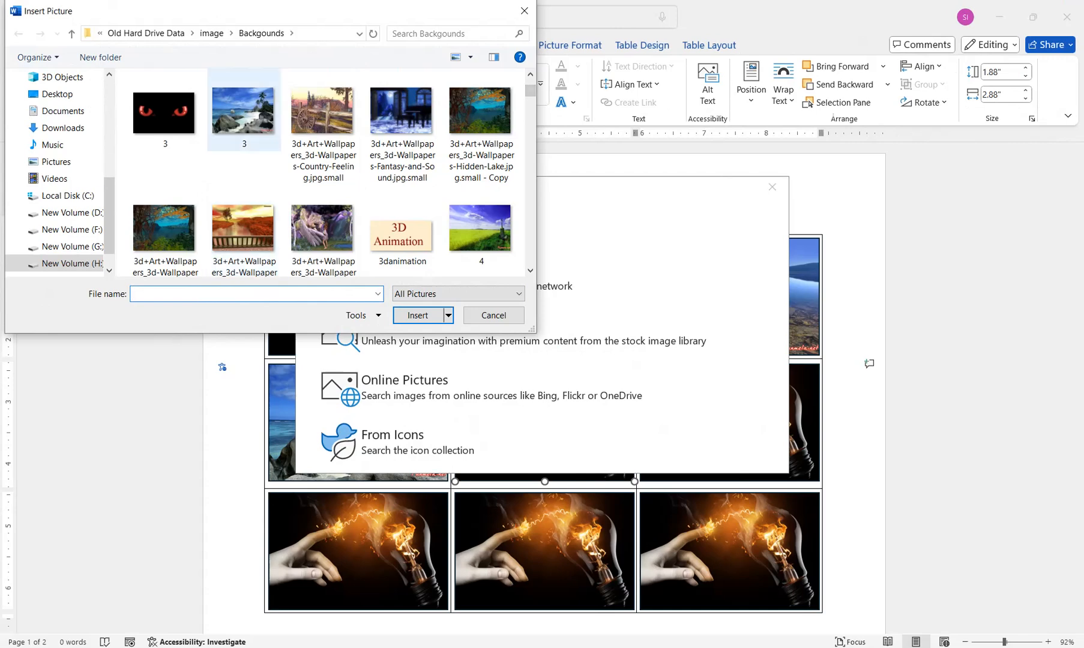
pyautogui.scroll(-5, 401, 233)
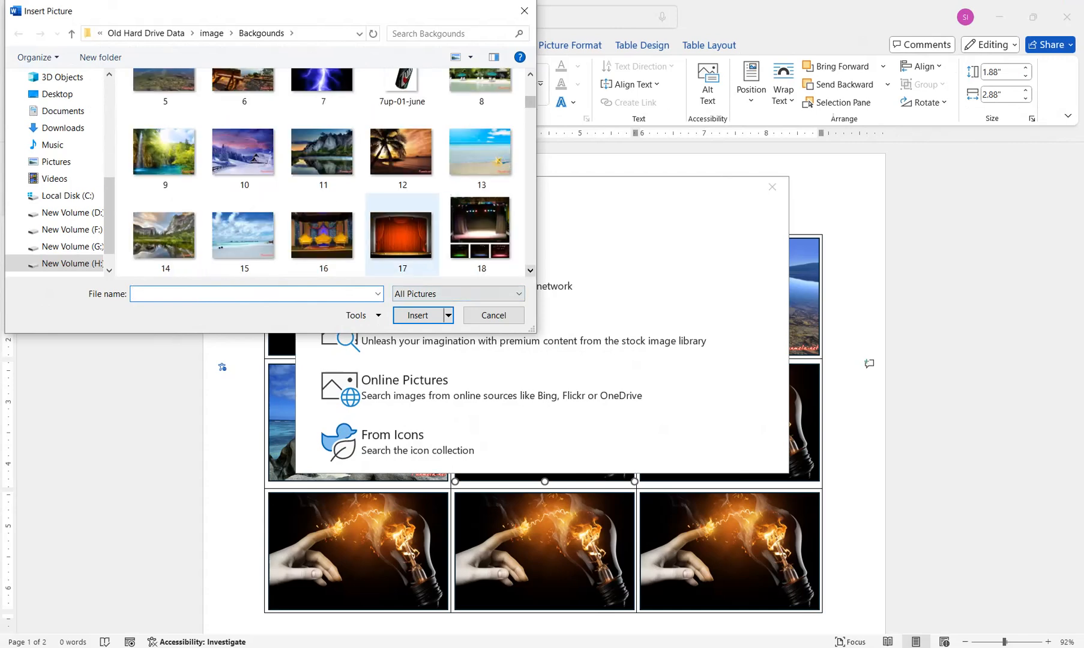
pyautogui.click(244, 152)
pyautogui.click(418, 316)
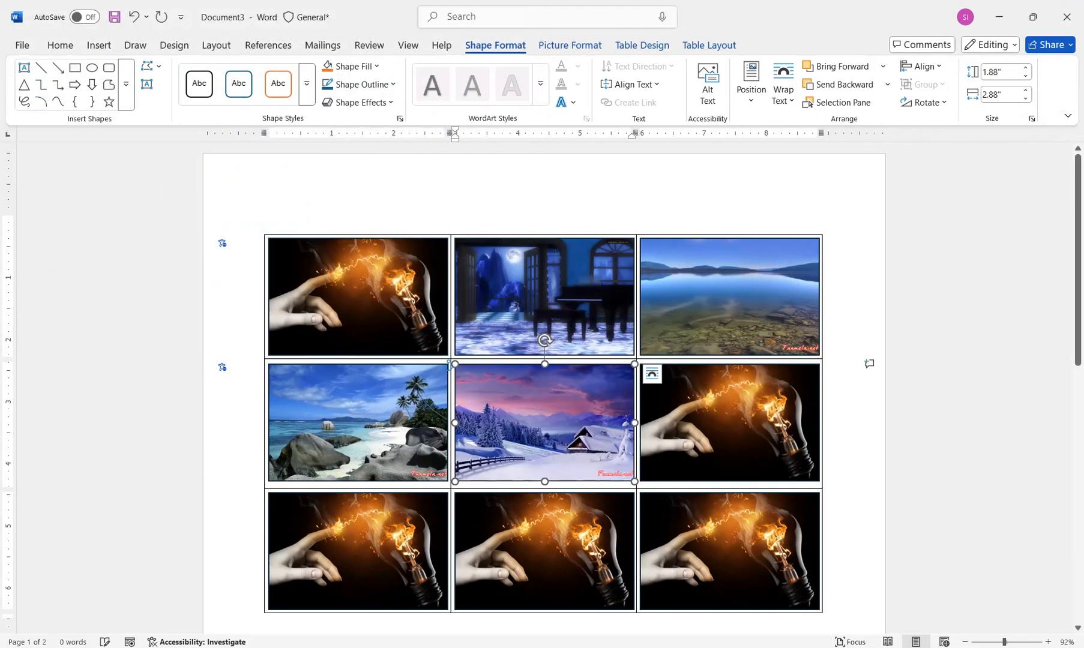
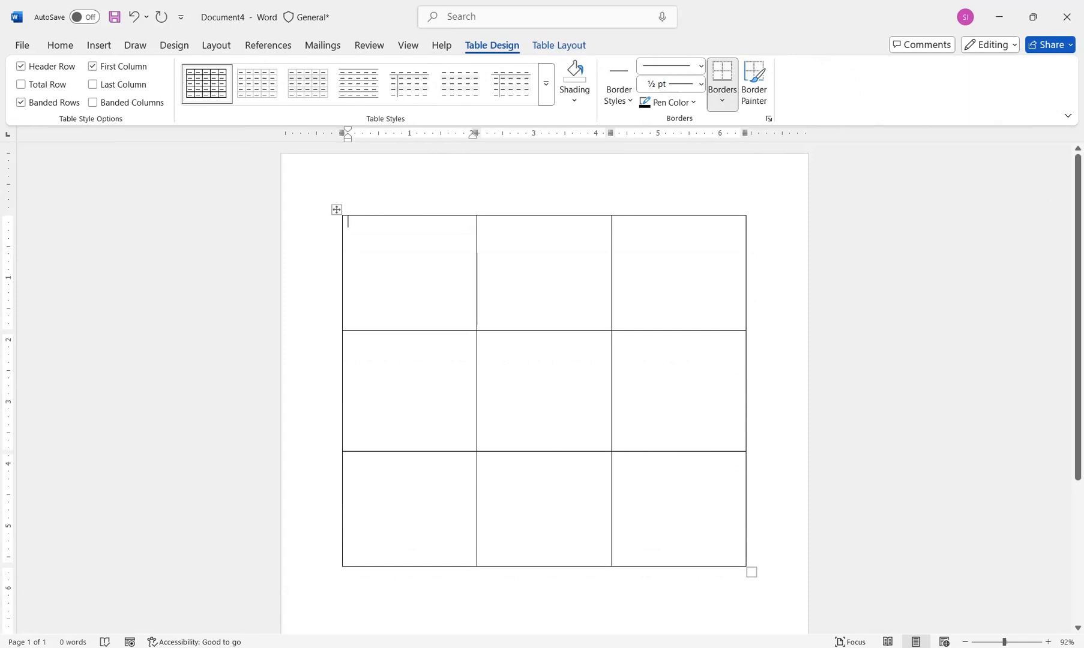
# Undo the stretching of the table in Document4 and cut the whole 3x3 table from the portrait page.
pyautogui.hotkey('ctrl', 'z')
pyautogui.click(457, 300)
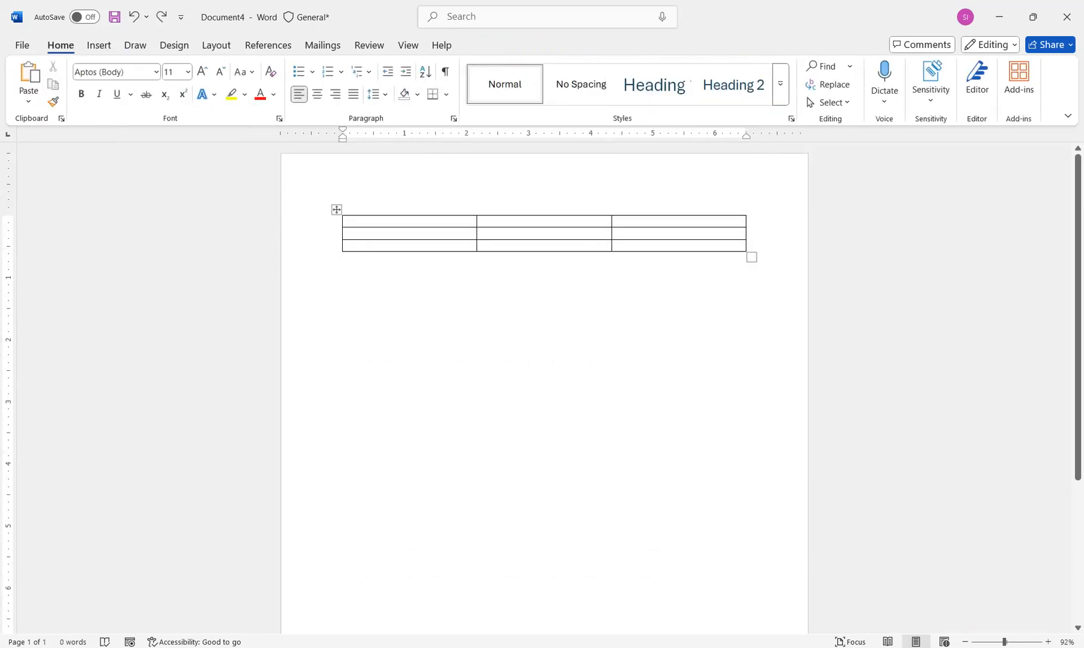
pyautogui.rightClick(336, 210)
pyautogui.click(370, 263)
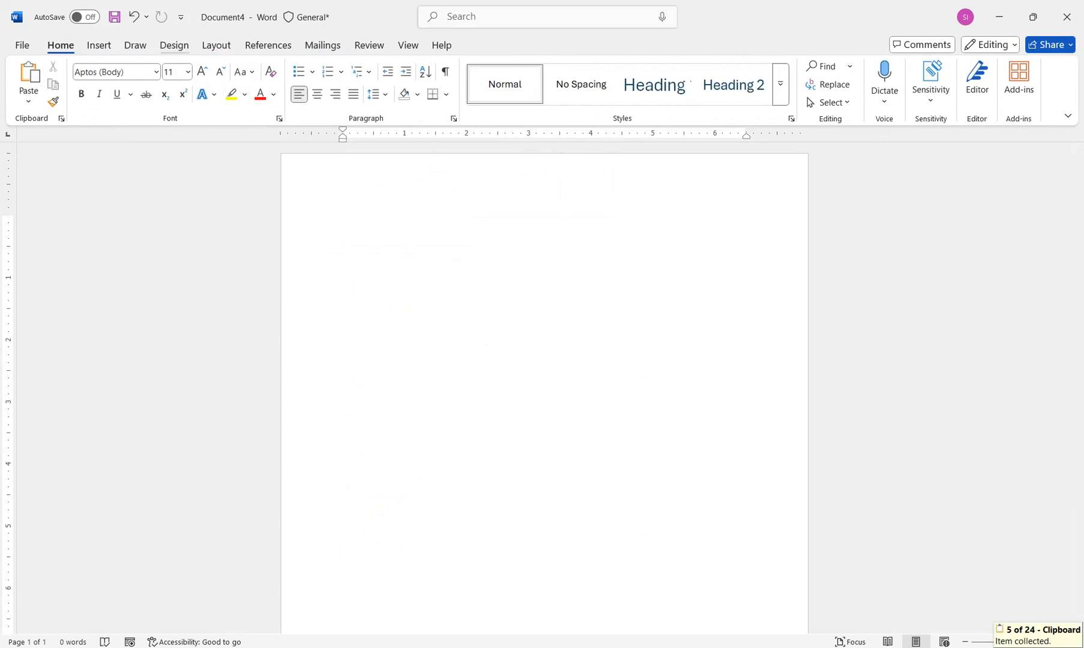
# Change the empty page's orientation to Landscape.
pyautogui.hotkey('alt', 'p')
pyautogui.press('o')
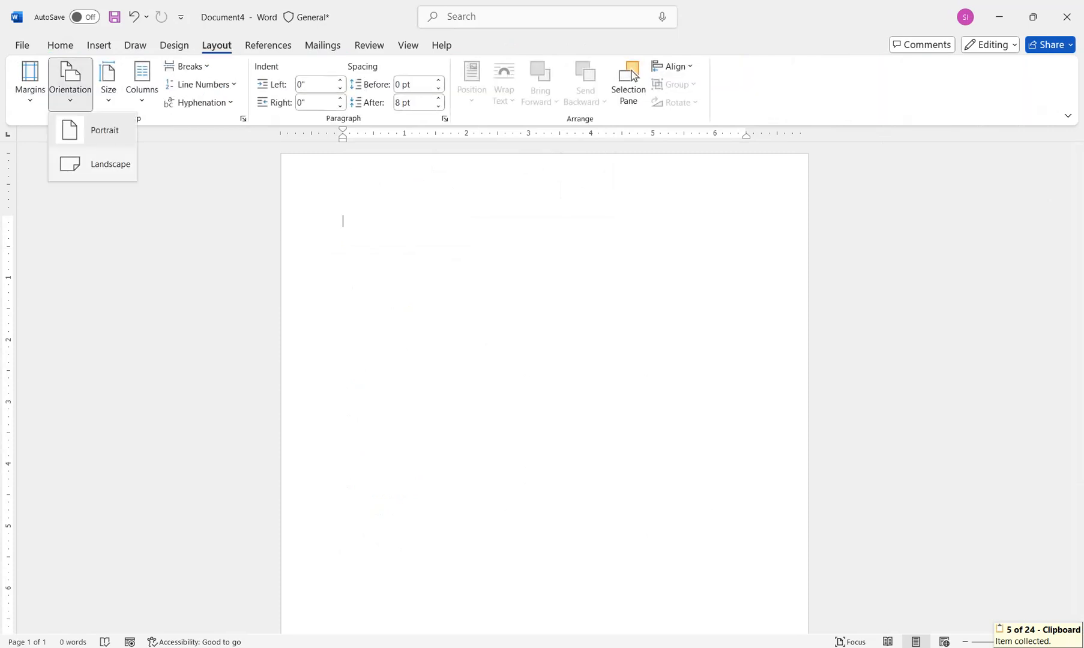
pyautogui.press('Down')
pyautogui.press('Return')
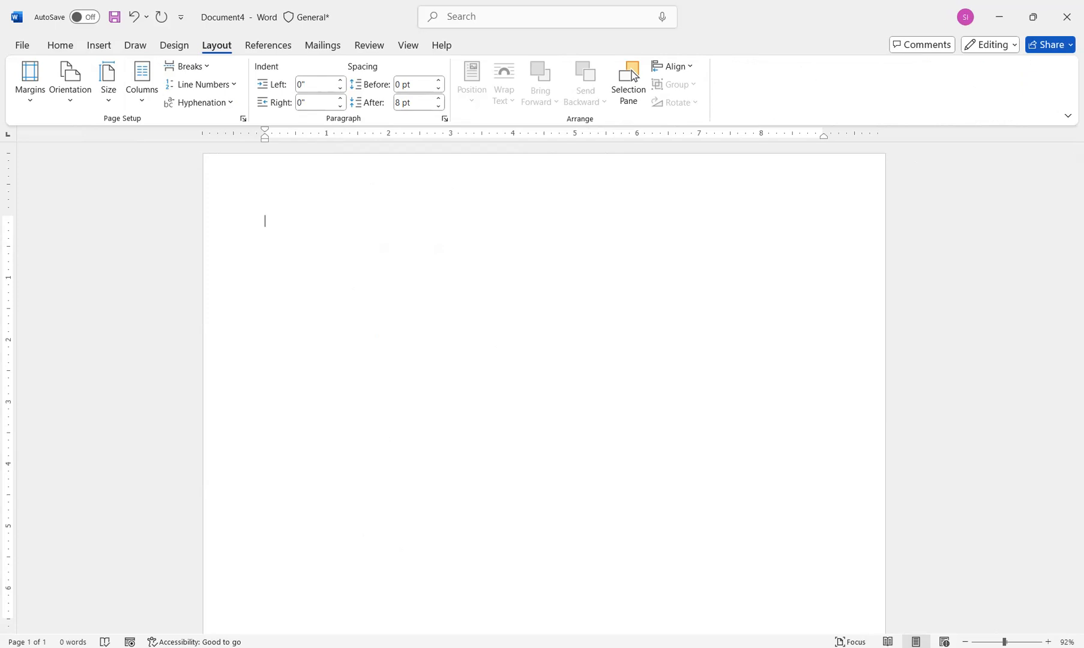
# Insert a 3x3 table at the start of the landscape page.
pyautogui.hotkey('alt', 'n')
pyautogui.press('t')
pyautogui.press('Right')
pyautogui.press('Right')
pyautogui.press('Down')
pyautogui.press('Down')
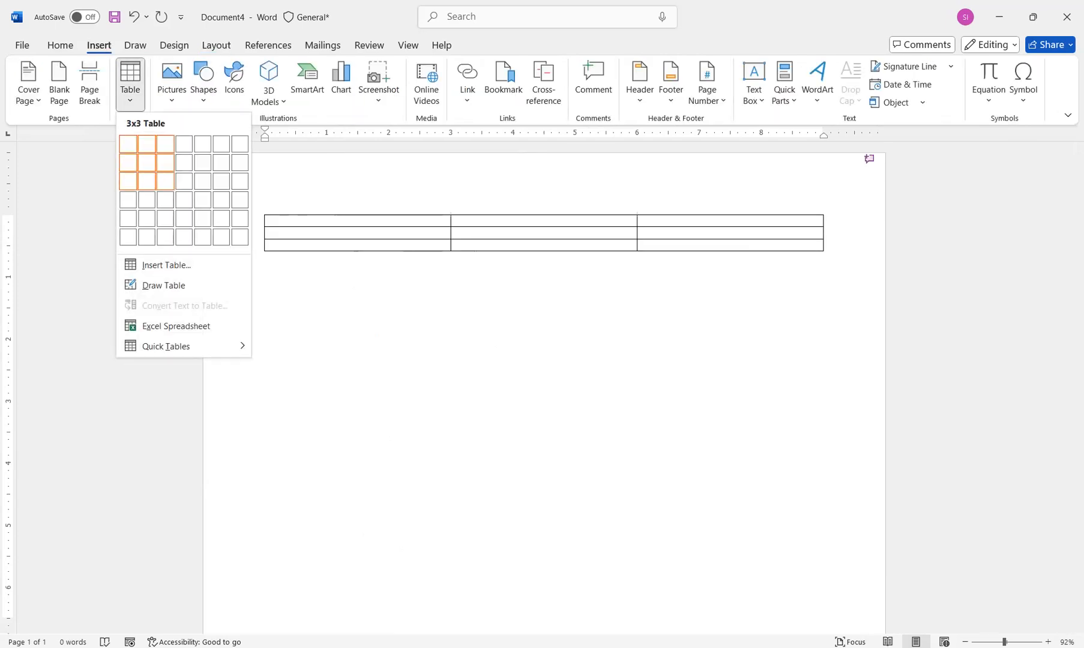
pyautogui.press('Return')
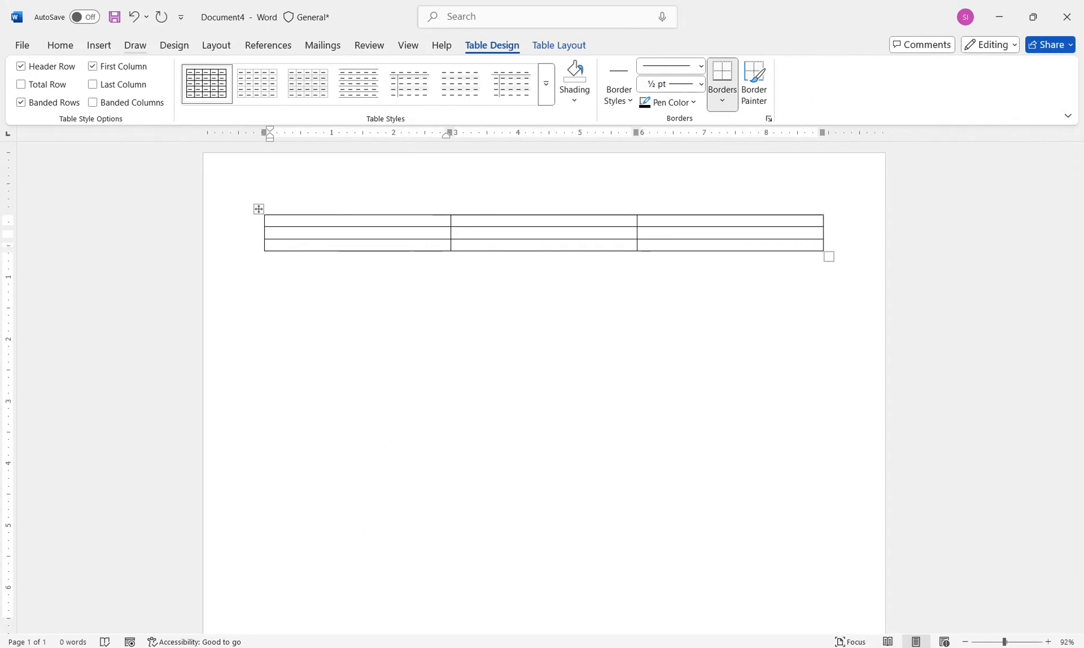
# Choose Landscape orientation again and stretch the whole table to about 6 inches tall, keeping its width within the page margins.
pyautogui.click(216, 45)
pyautogui.click(70, 84)
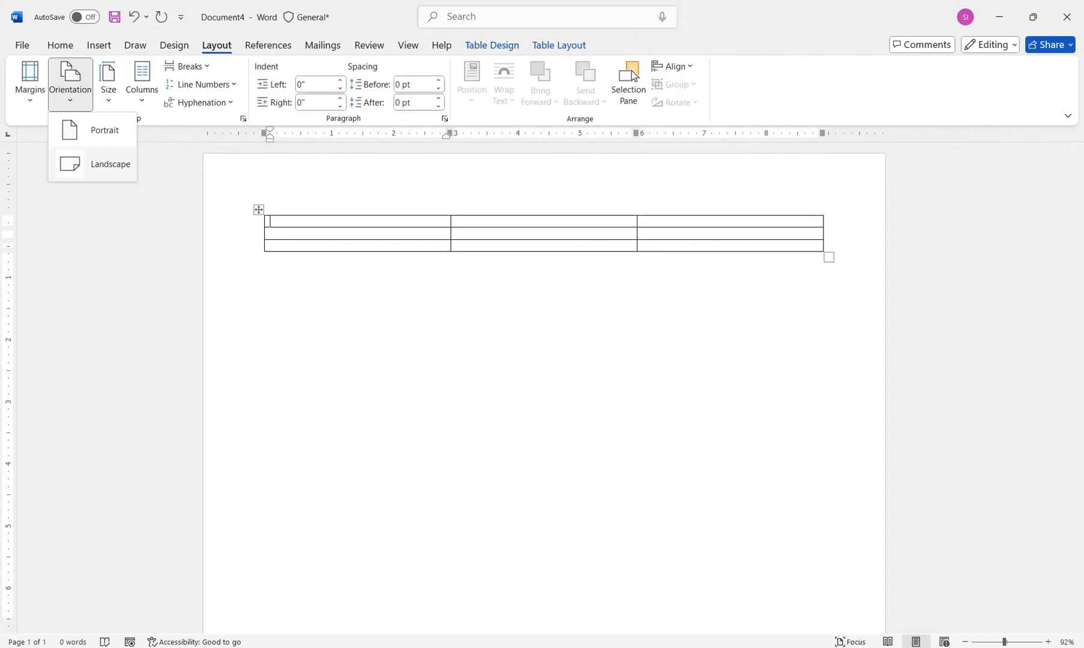
pyautogui.click(94, 165)
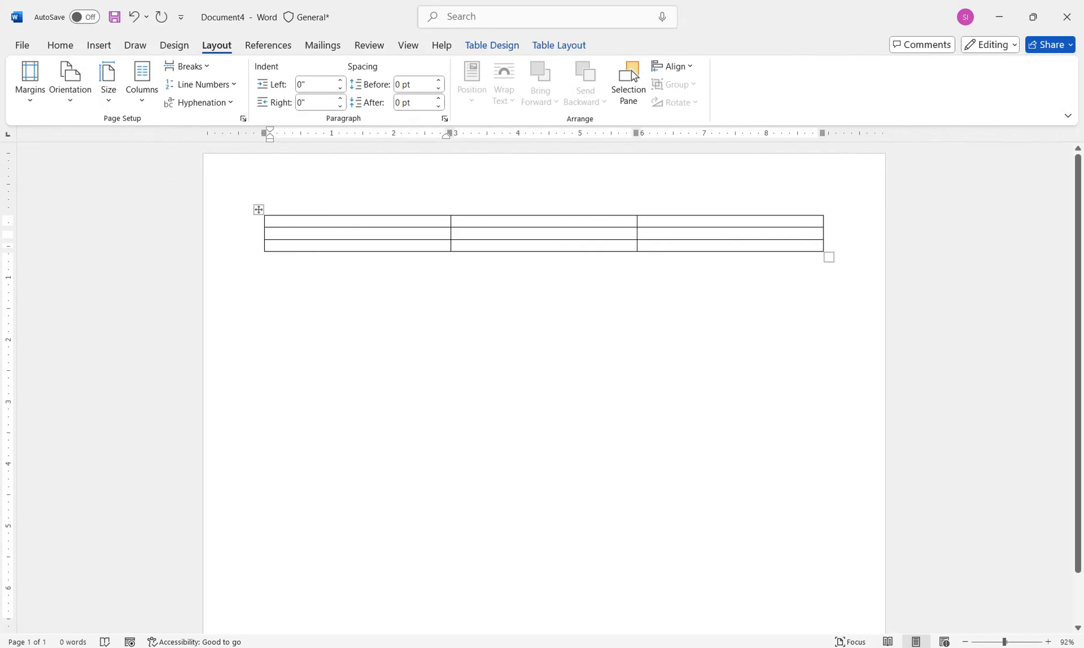
pyautogui.moveTo(829, 257); pyautogui.dragTo(824, 613)
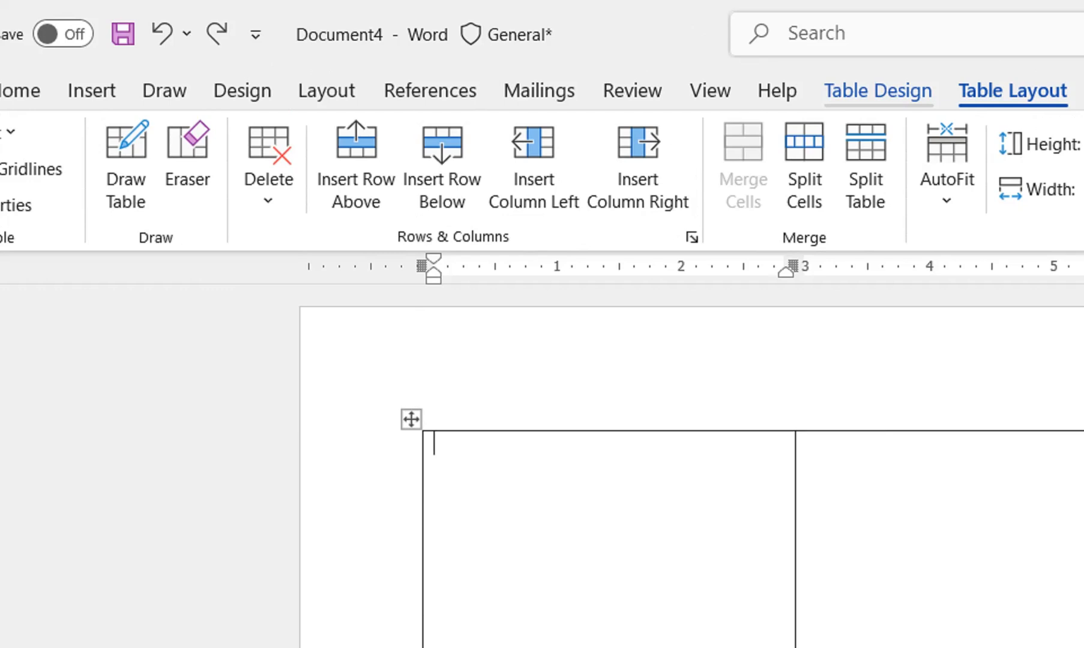
# Select the table's second and third columns in turn to check the cell width and row height.
pyautogui.click(981, 428)
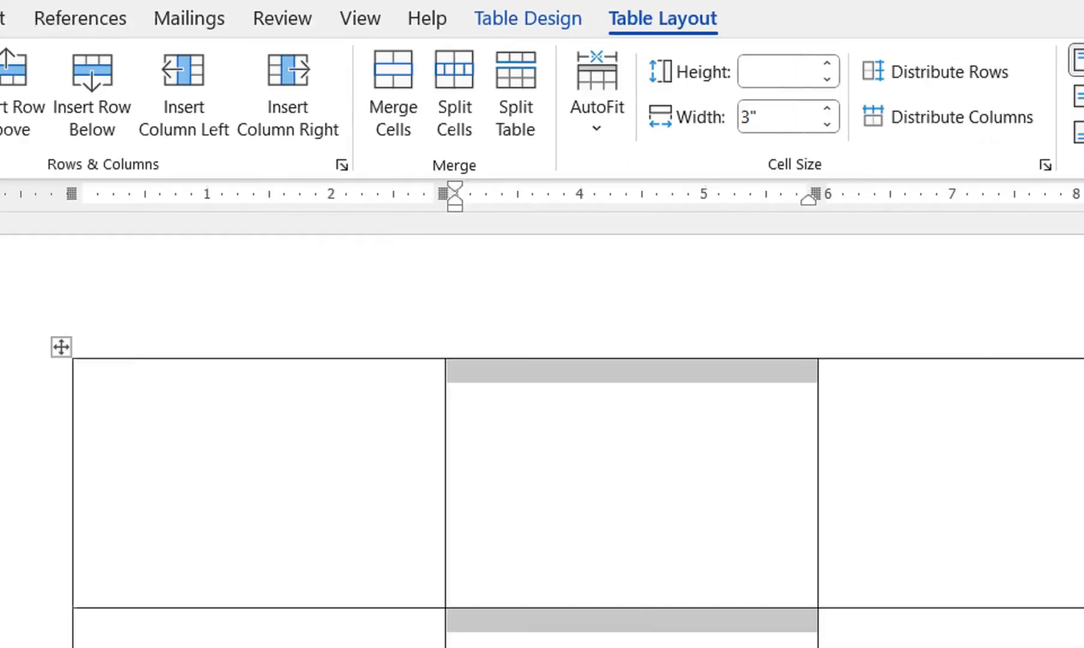
pyautogui.click(913, 366)
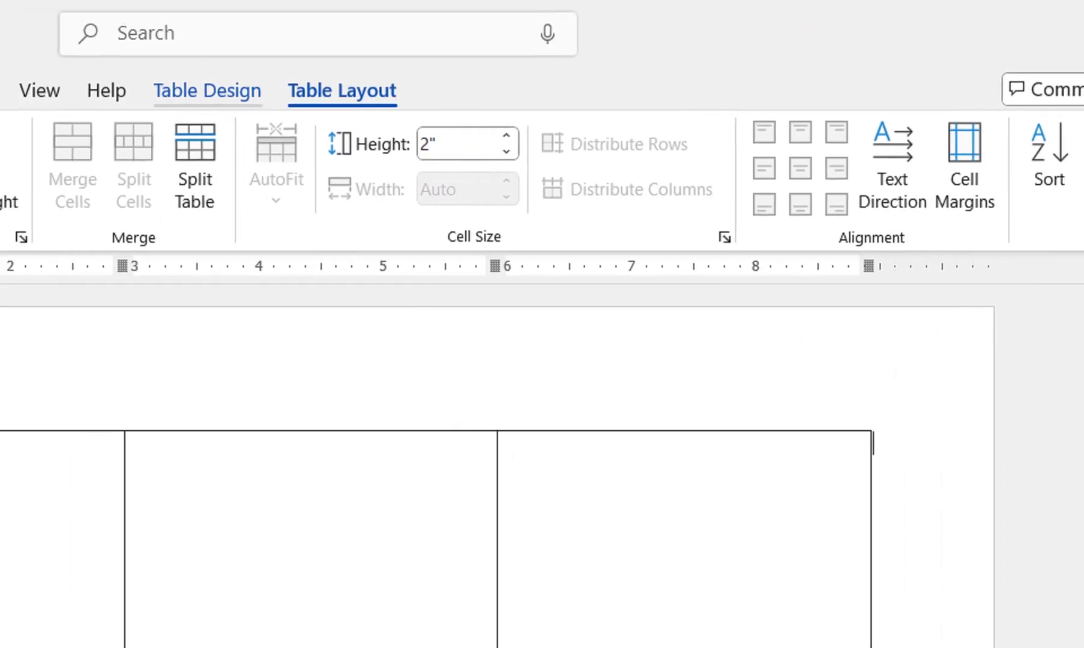
pyautogui.click(540, 428)
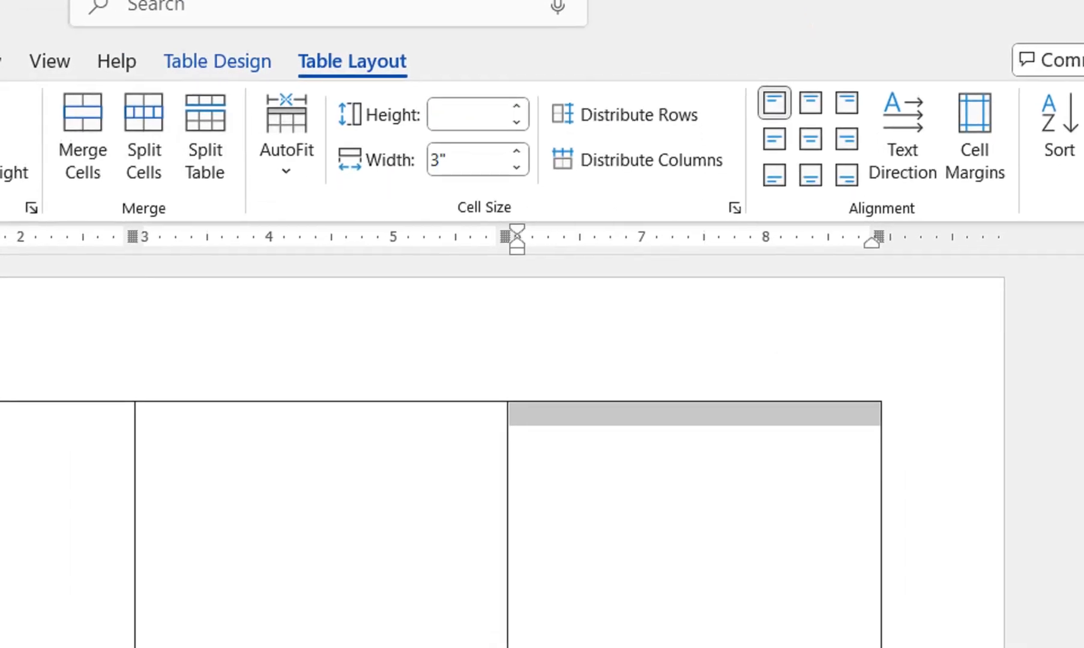
pyautogui.click(918, 474)
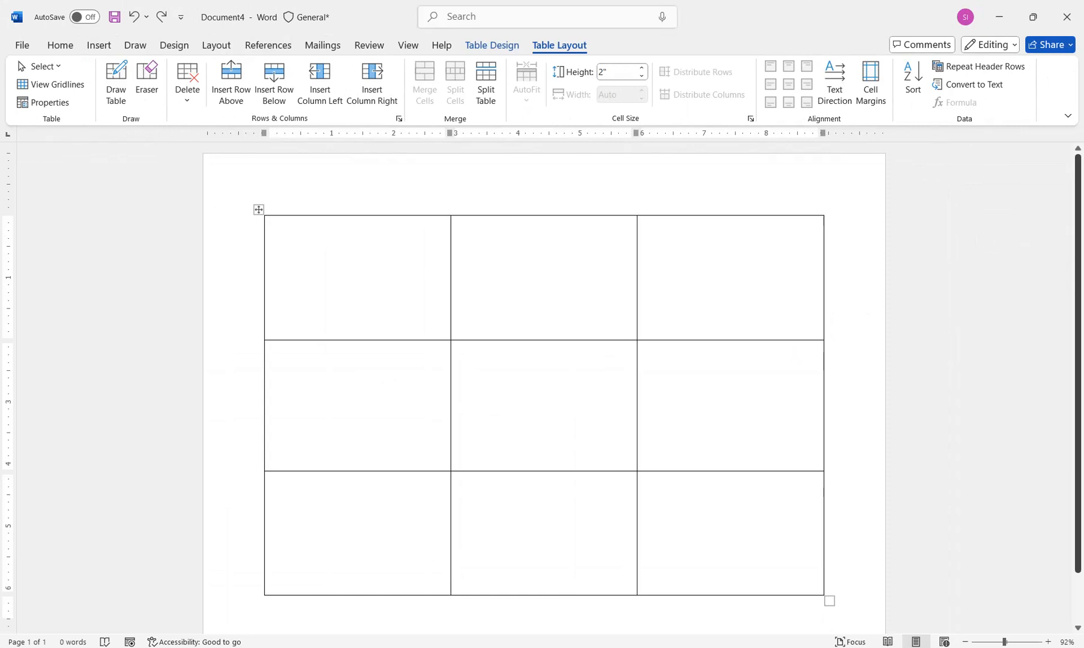
pyautogui.scroll(-2, 544, 384)
pyautogui.click(265, 545)
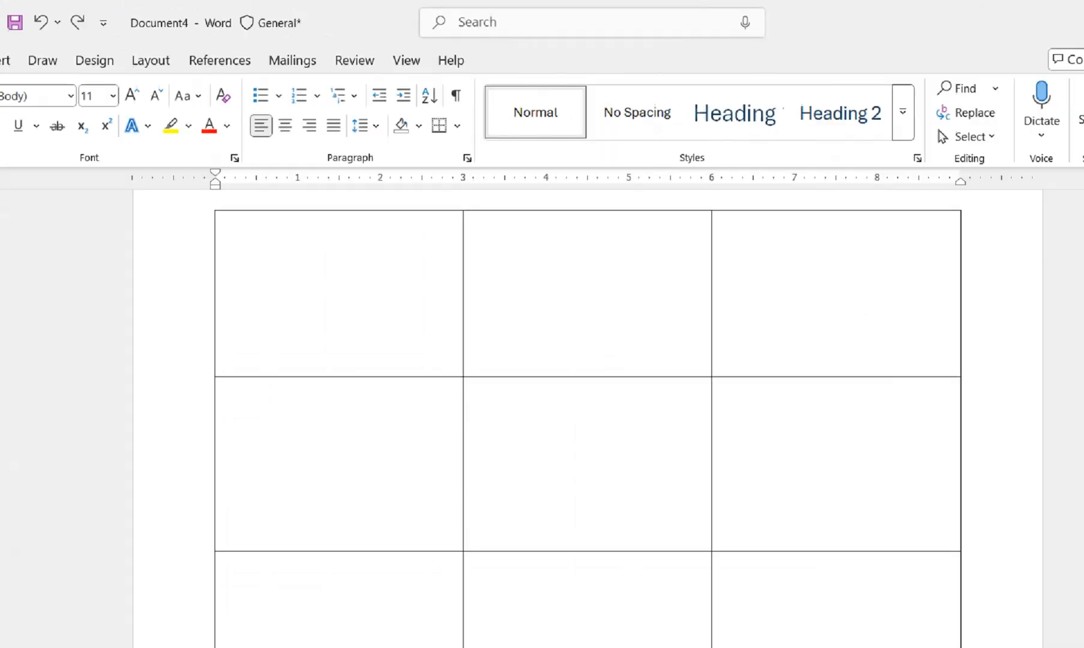
# Raise the height of the table's first row to 2.4 inches.
pyautogui.click(232, 329)
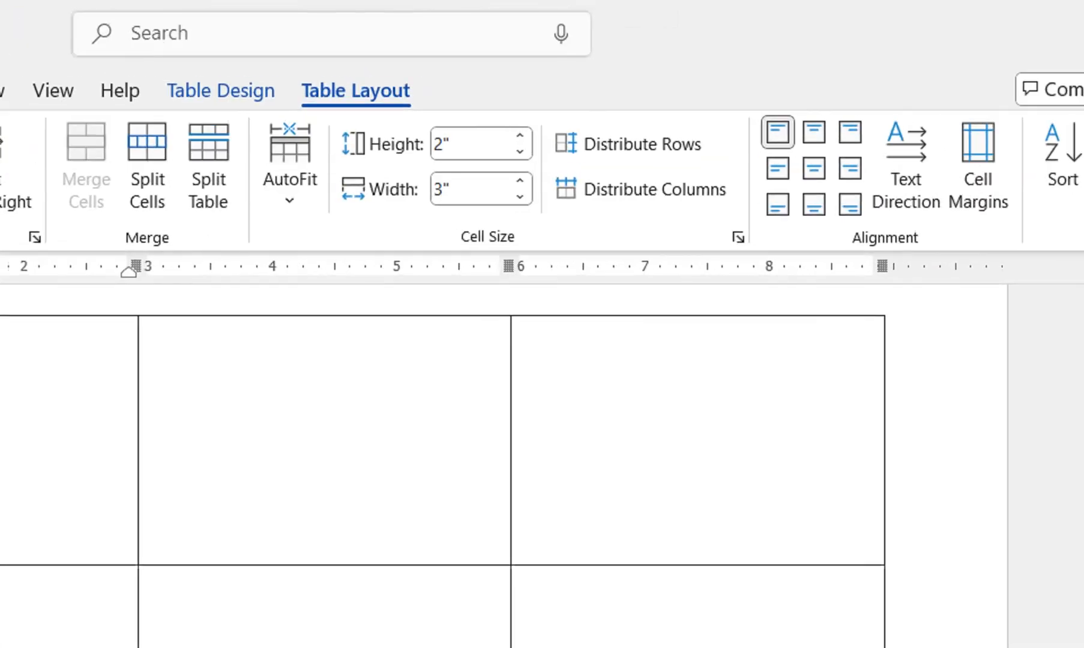
pyautogui.click(520, 137)
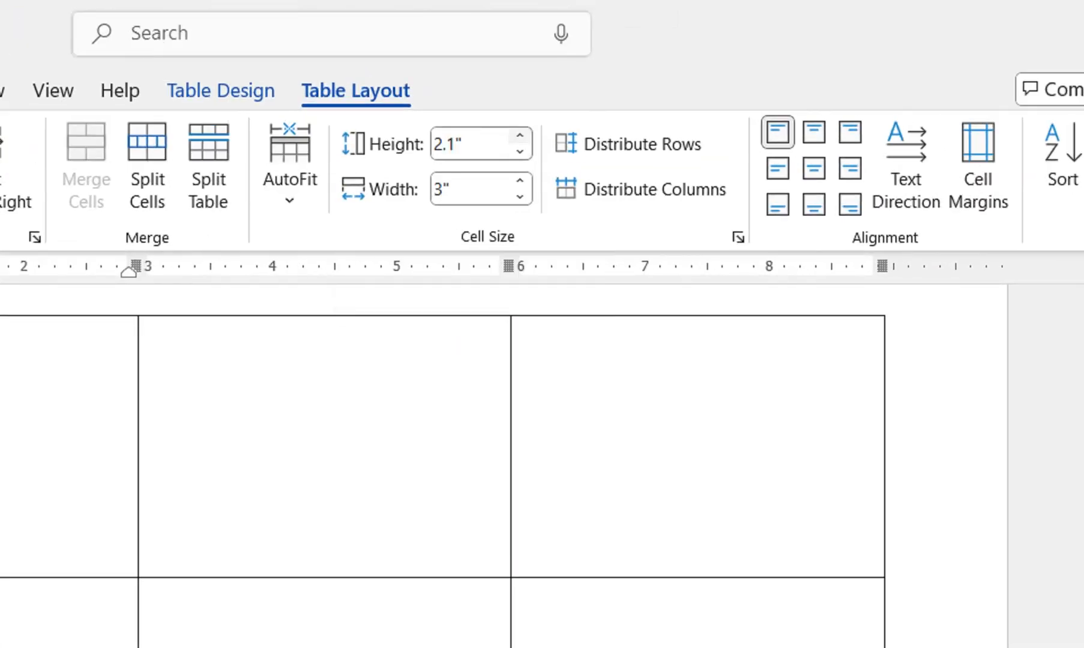
pyautogui.click(519, 136)
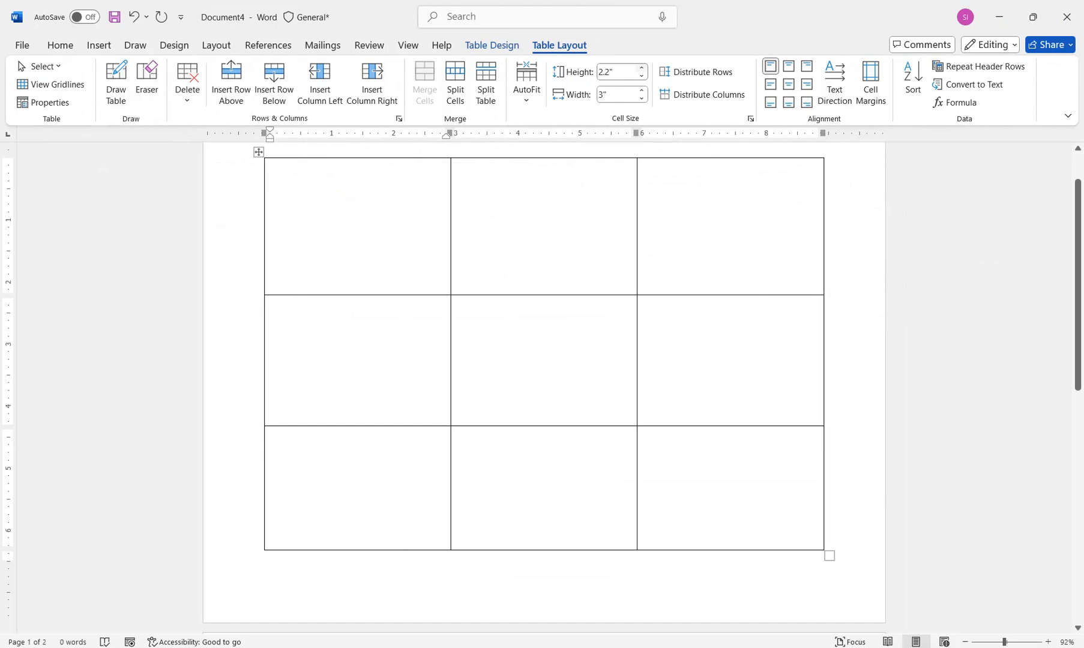
pyautogui.click(642, 68)
pyautogui.click(641, 68)
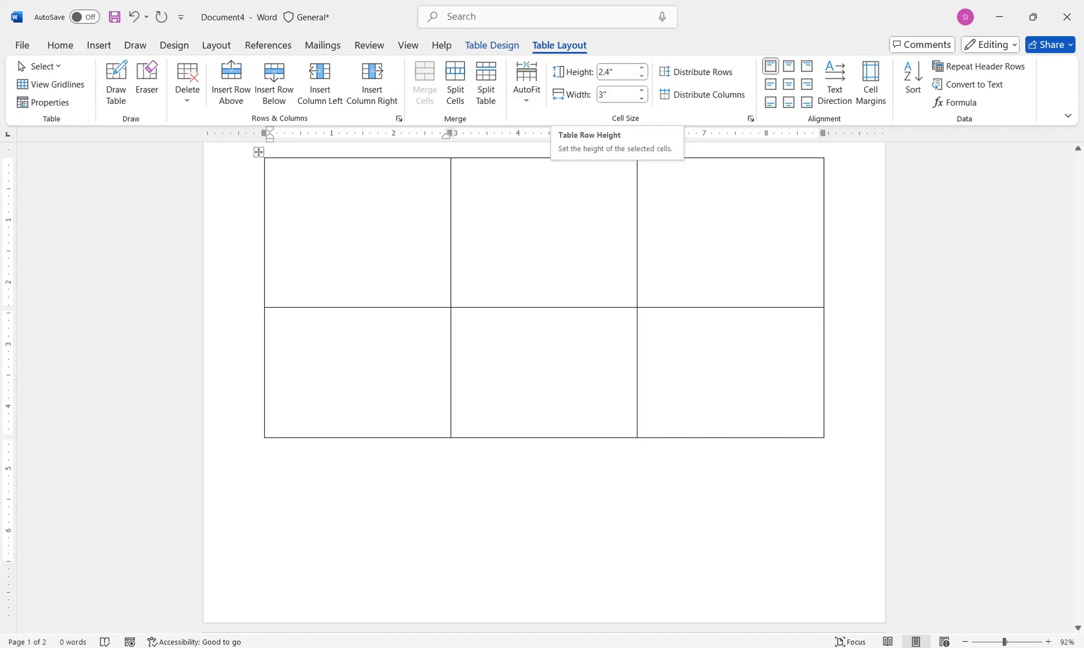
pyautogui.moveTo(1077, 284); pyautogui.dragTo(1078, 271)
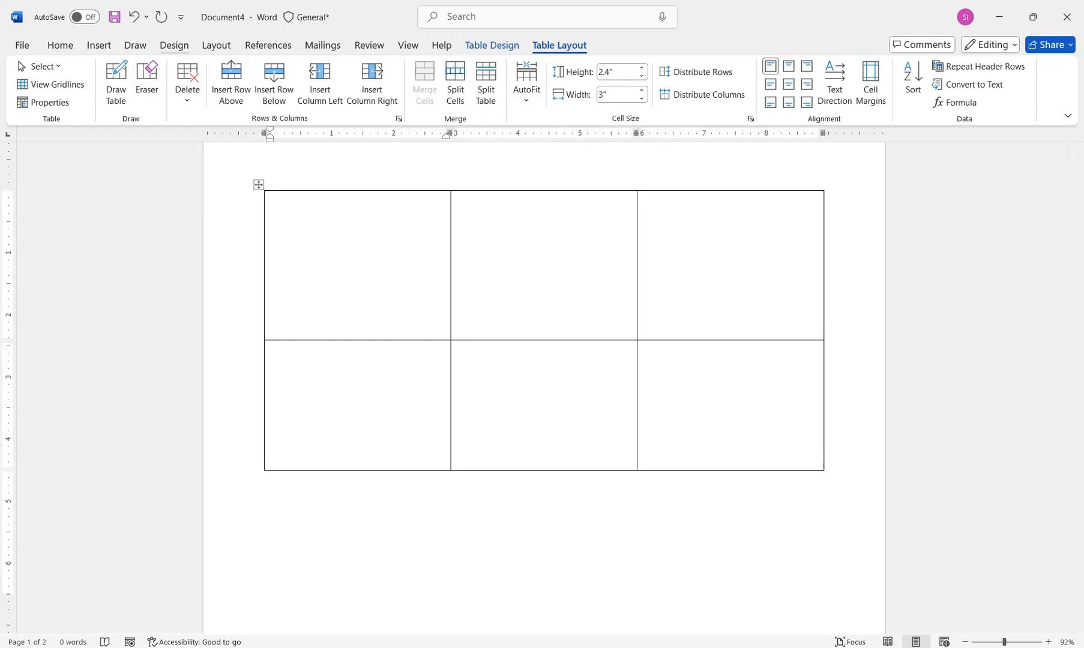
# Apply the Narrow margins preset to the page.
pyautogui.click(175, 45)
pyautogui.click(216, 45)
pyautogui.click(30, 83)
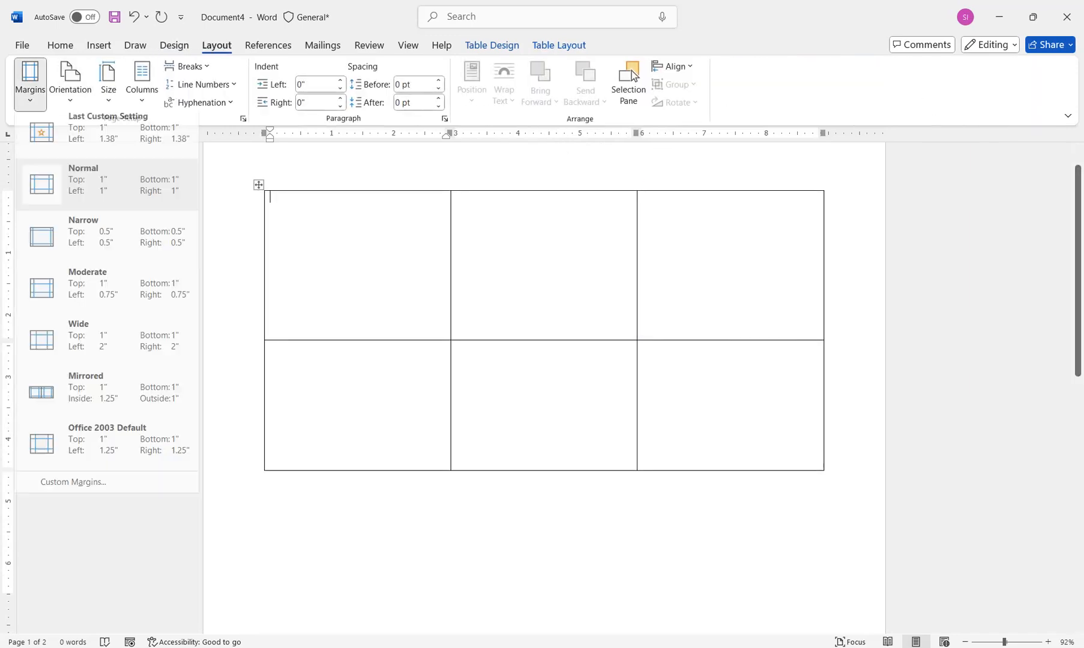
pyautogui.press('Down')
pyautogui.press('Return')
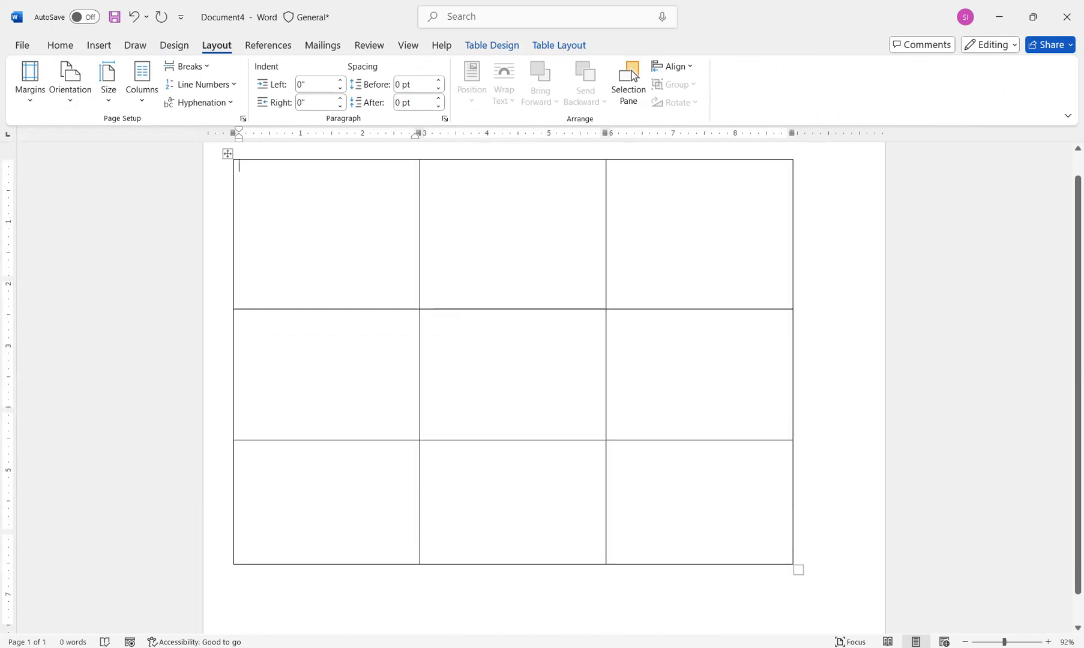
# Stretch the whole table to about 9.7 inches wide to fill the narrow margins, and check the size of a cell.
pyautogui.moveTo(798, 570); pyautogui.dragTo(834, 606)
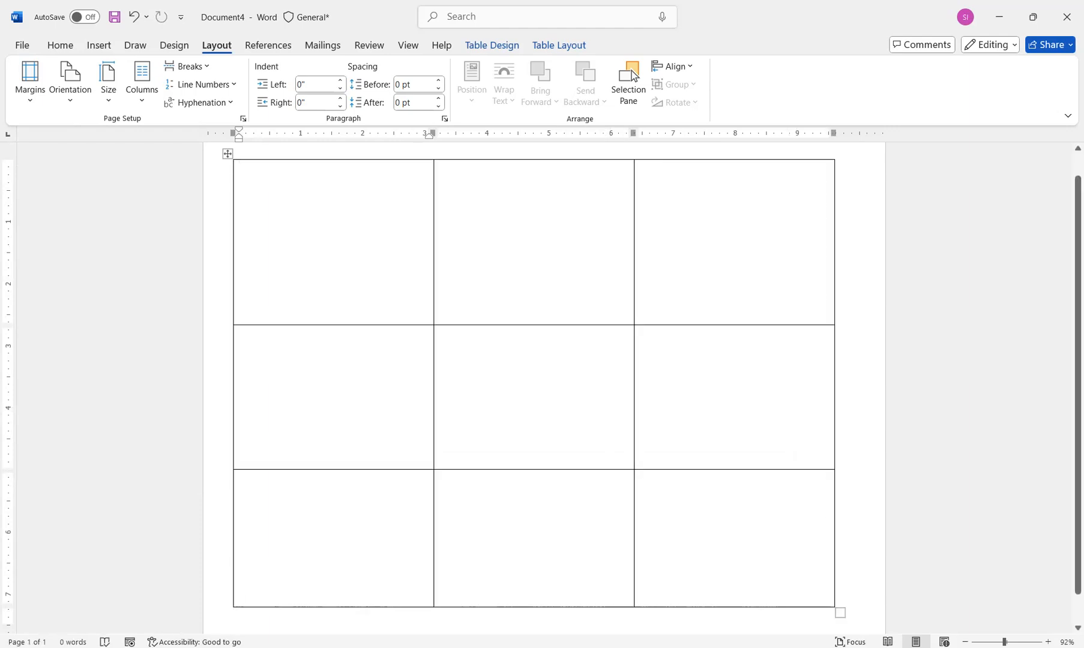
pyautogui.press('Tab')
pyautogui.click(559, 46)
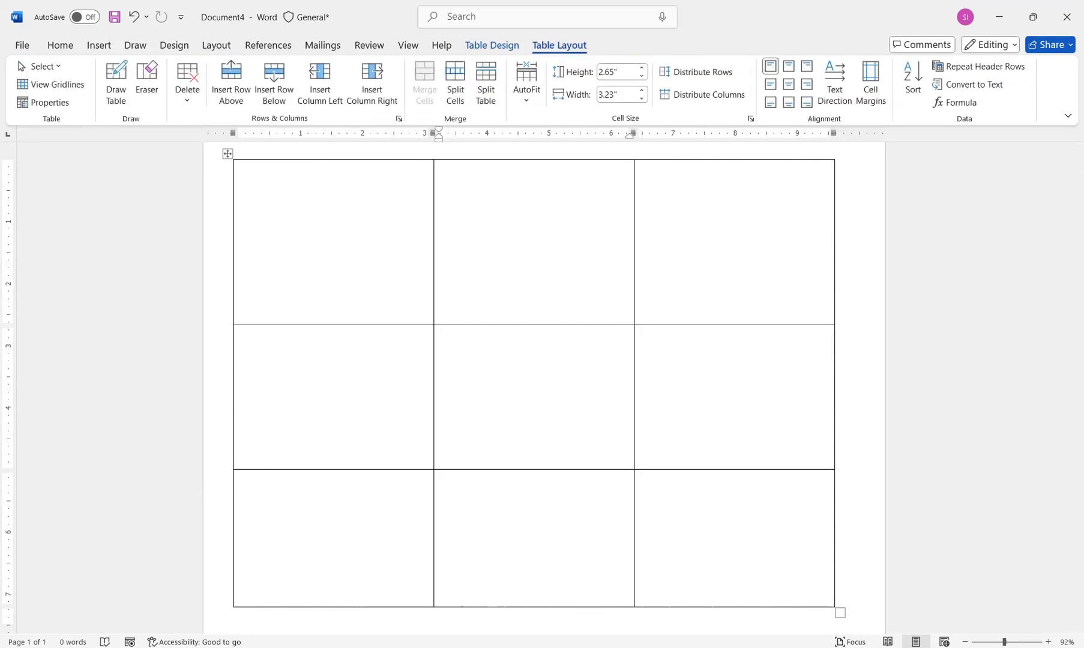
# Undo the table stretch, the Narrow margins and the first row's height increases.
pyautogui.hotkey('ctrl', 'z')
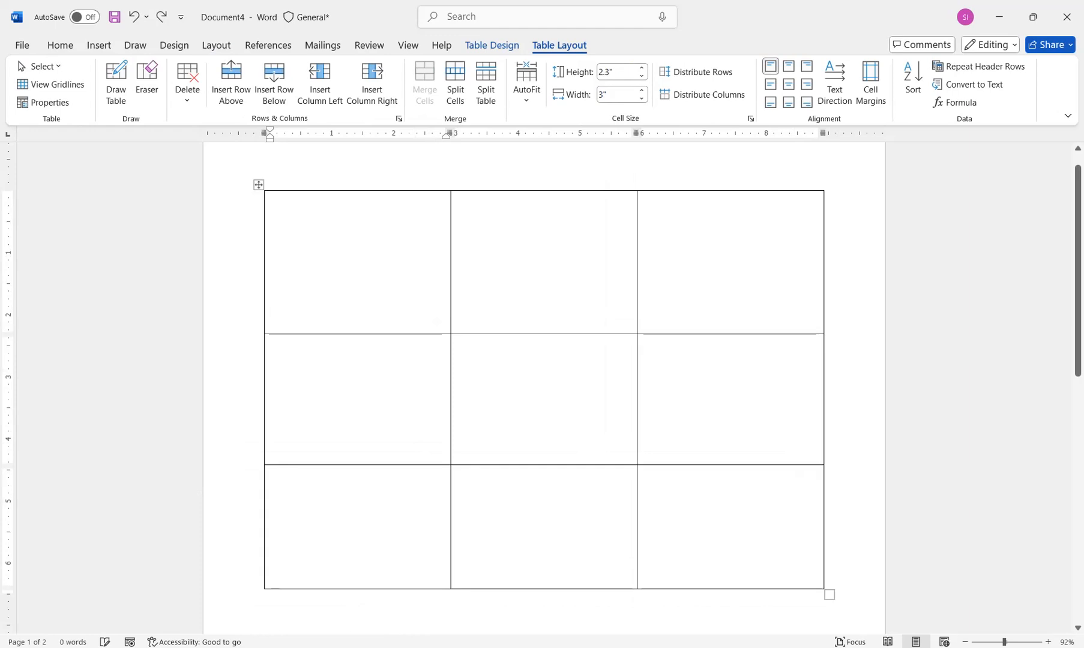
pyautogui.hotkey('ctrl', 'z')
pyautogui.hotkey('ctrl', 'z')
pyautogui.hotkey('ctrl', 'z')
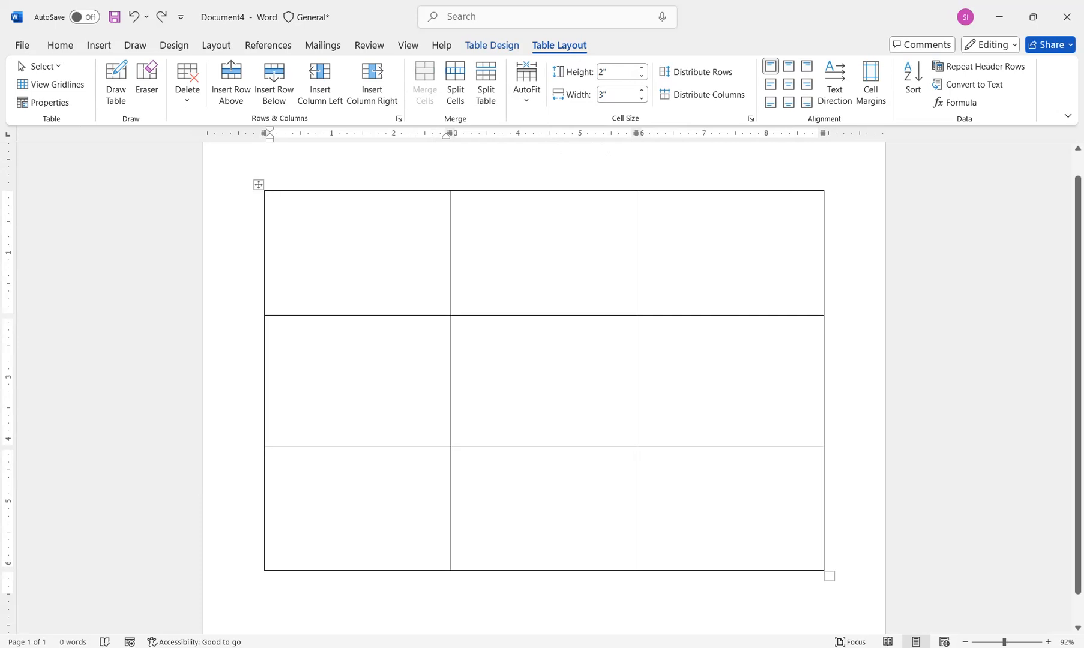
# Insert the Country-Feeling wallpaper from this device into the table's first cell, and undo the insertion.
pyautogui.click(61, 46)
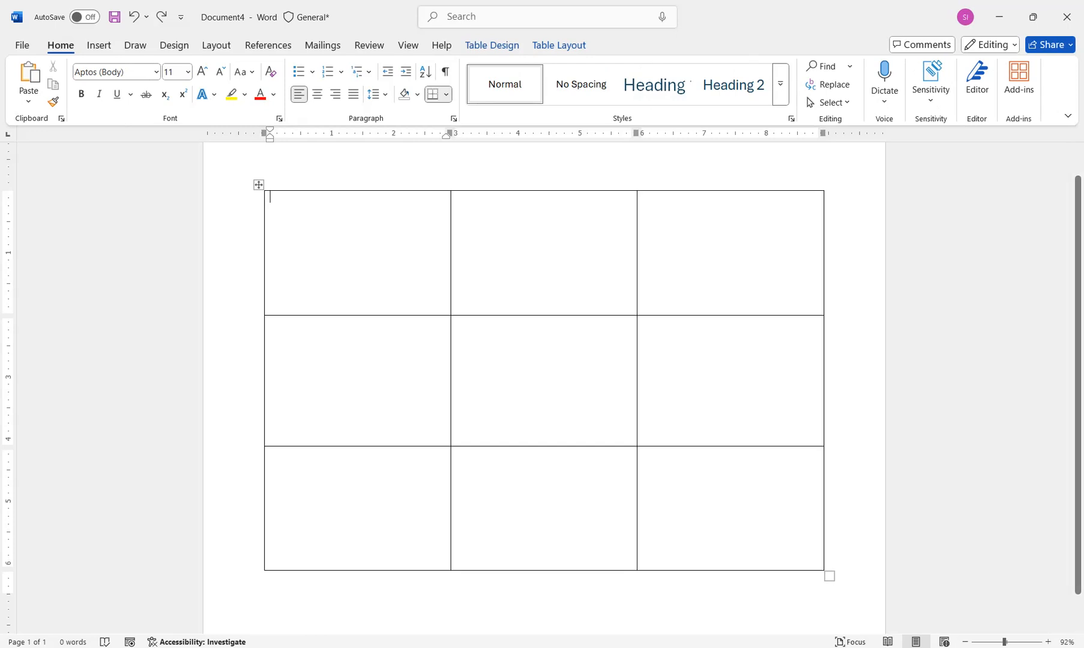
pyautogui.click(99, 46)
pyautogui.click(172, 84)
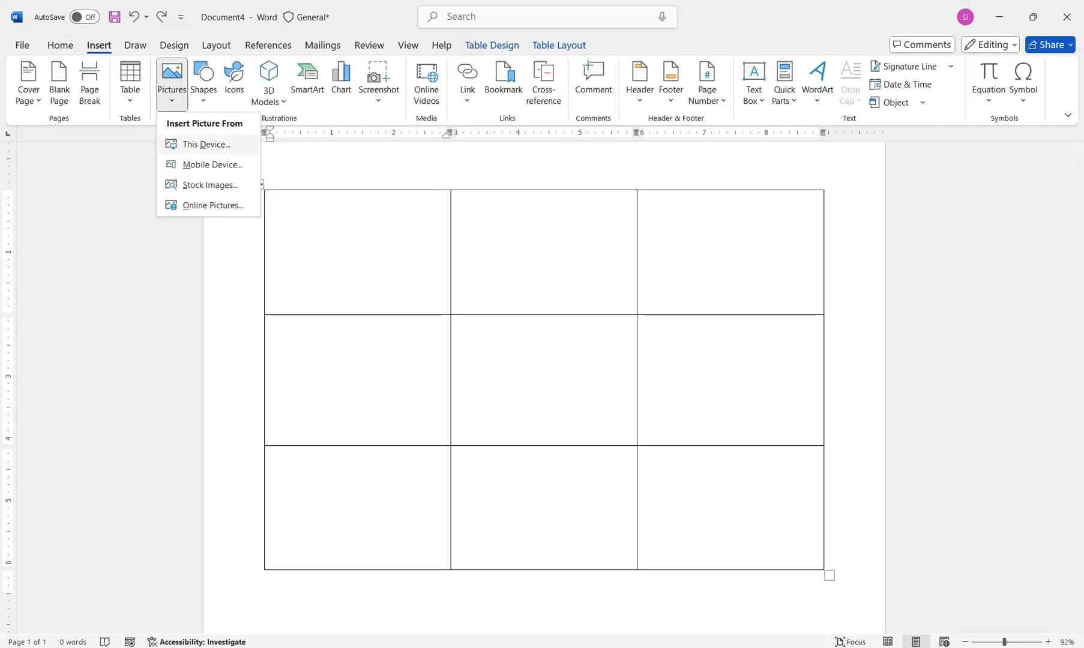
pyautogui.click(207, 144)
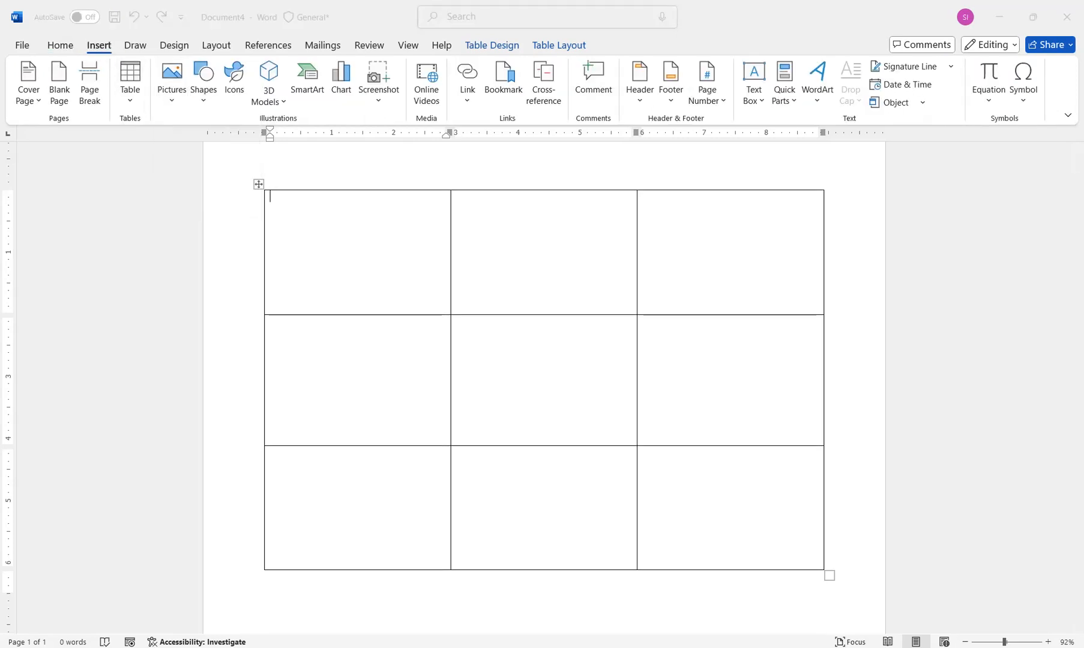
pyautogui.click(323, 204)
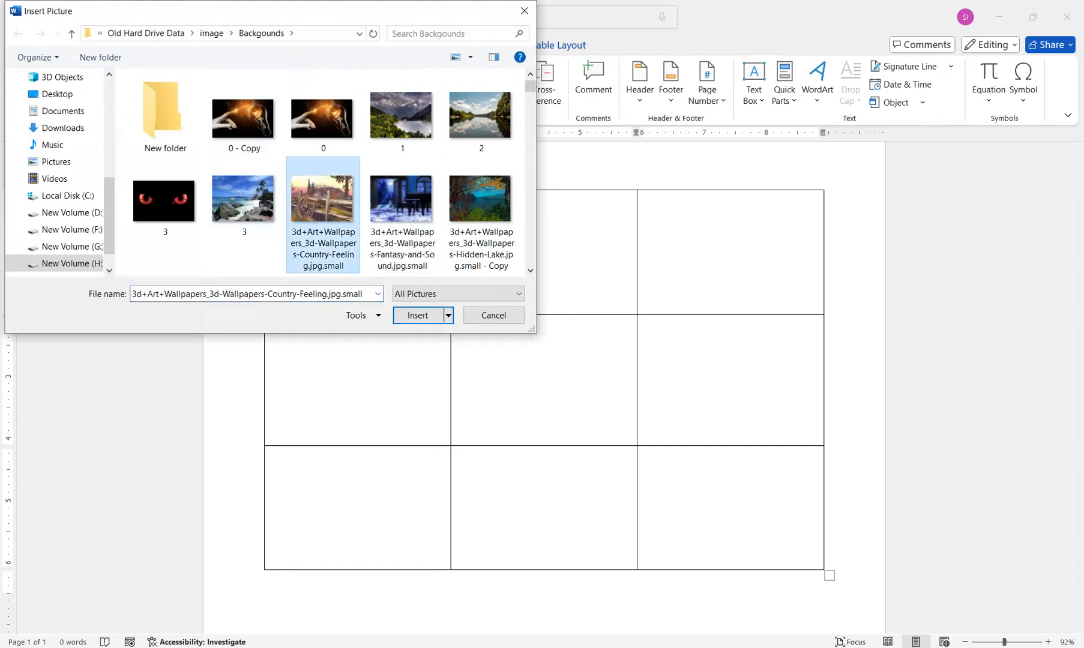
pyautogui.click(418, 315)
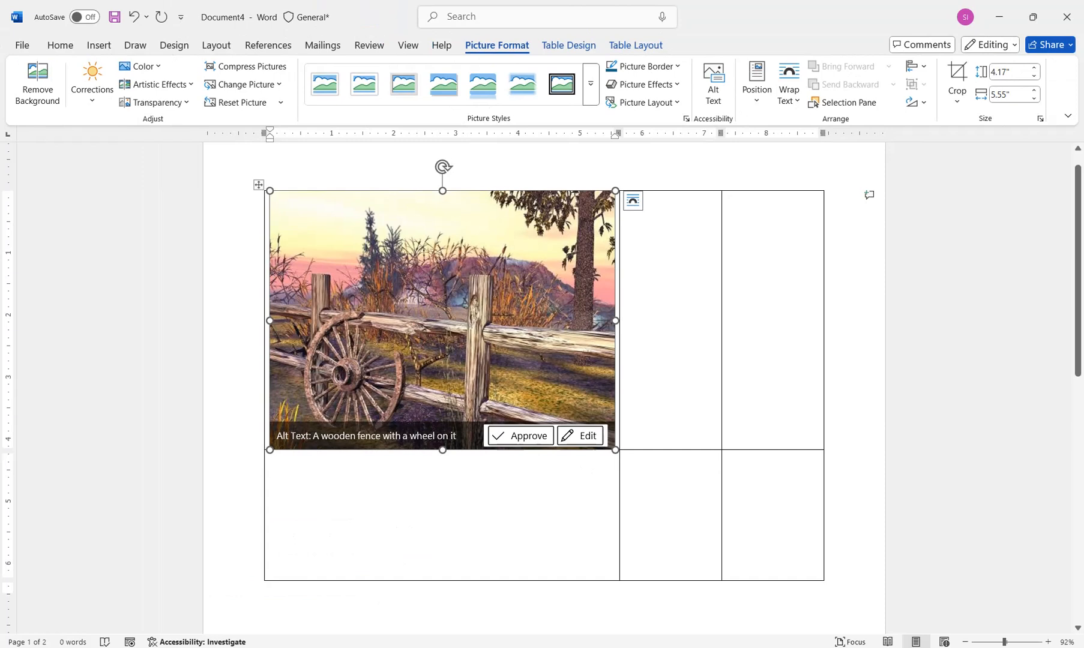
pyautogui.hotkey('ctrl', 'z')
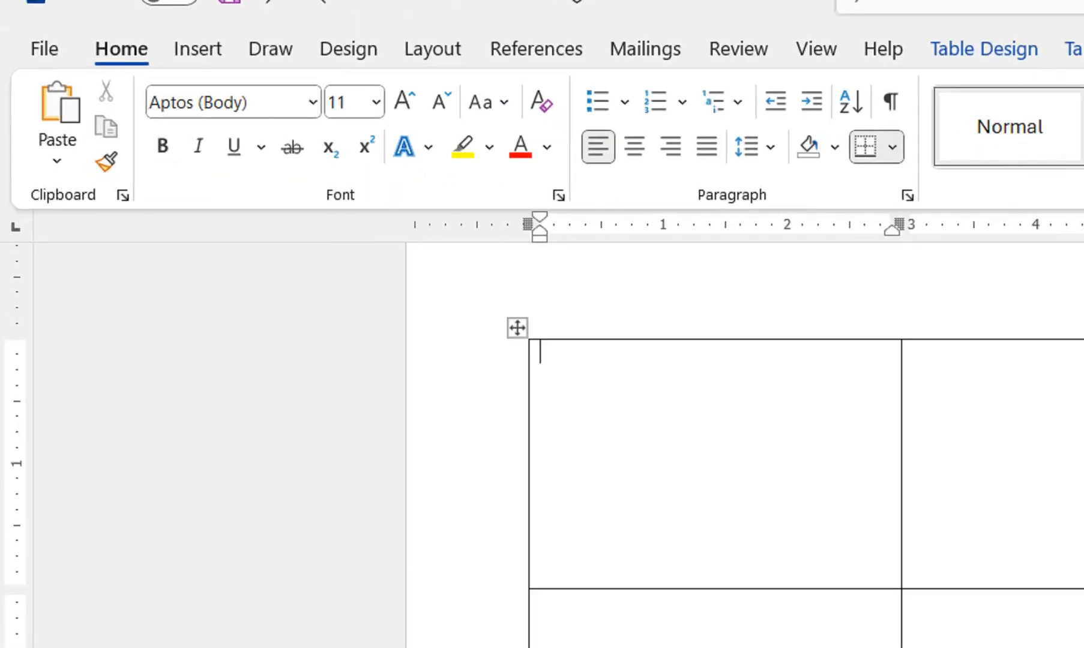
# Select the whole table and set its AutoFit option to Fixed Column Width.
pyautogui.click(259, 185)
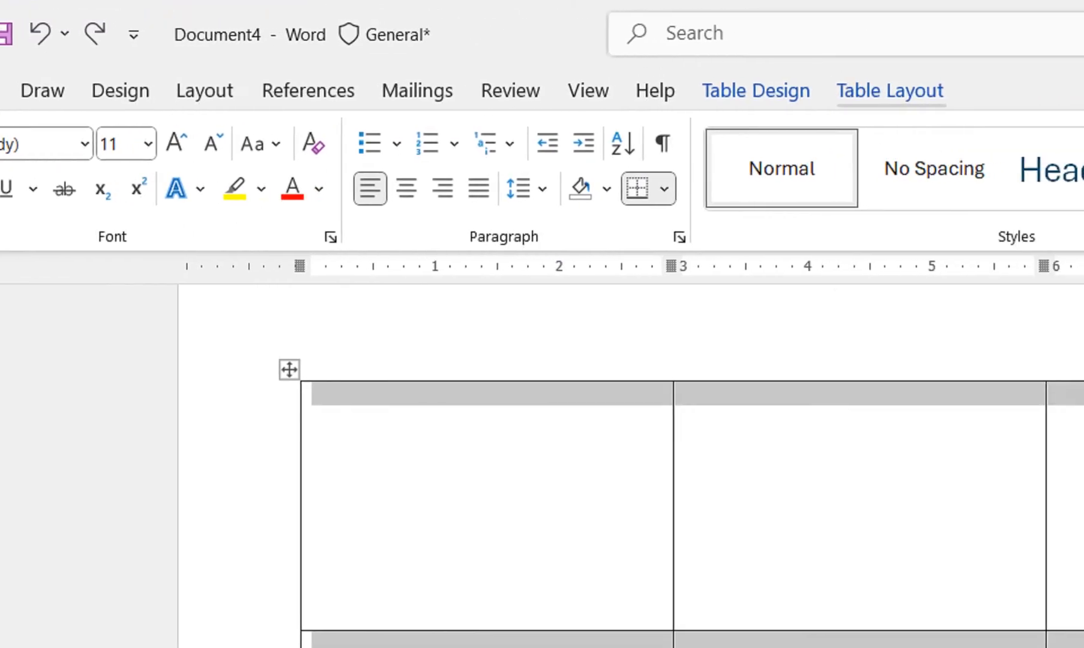
pyautogui.click(1059, 64)
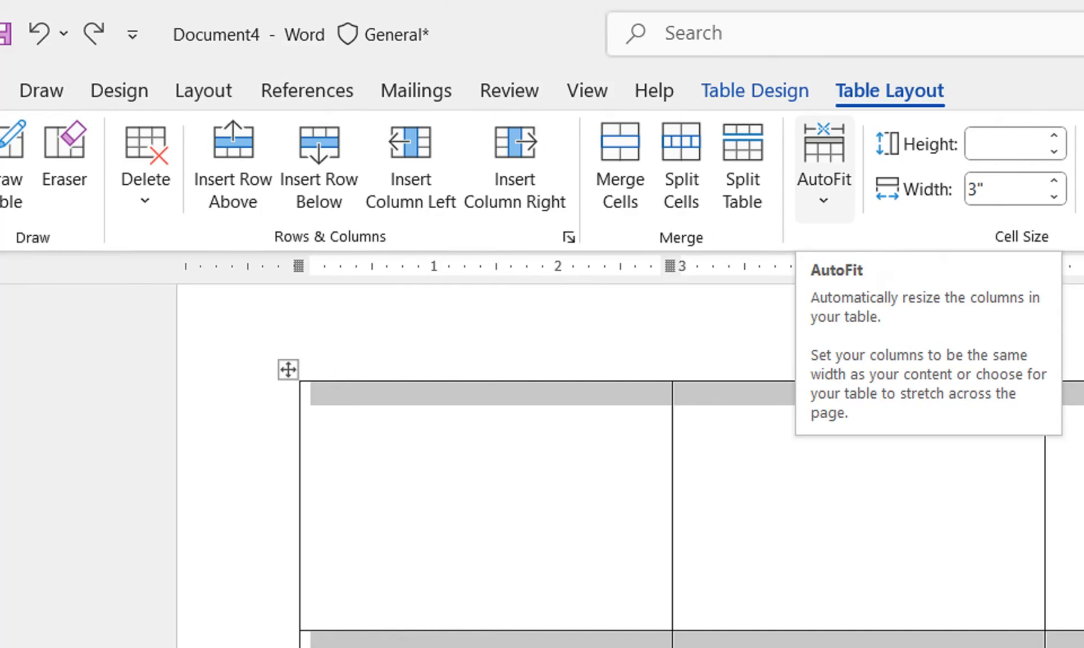
pyautogui.click(824, 180)
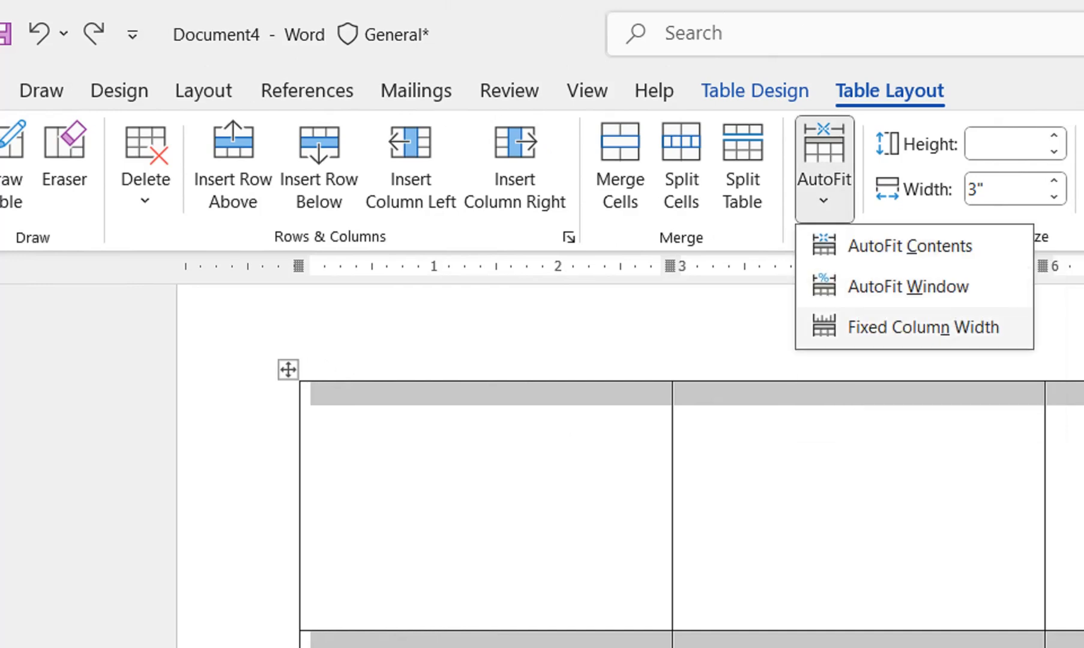
pyautogui.click(923, 328)
# Insert the beach picture named 3 from this device into the first cell of the top row.
pyautogui.click(311, 394)
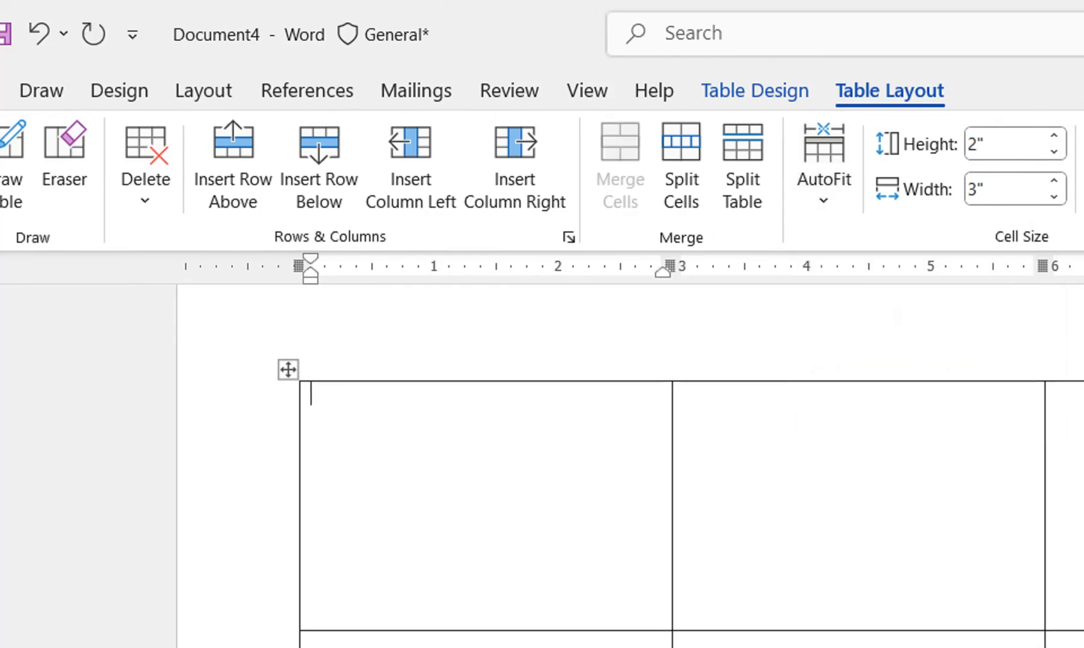
pyautogui.click(161, 90)
pyautogui.click(343, 168)
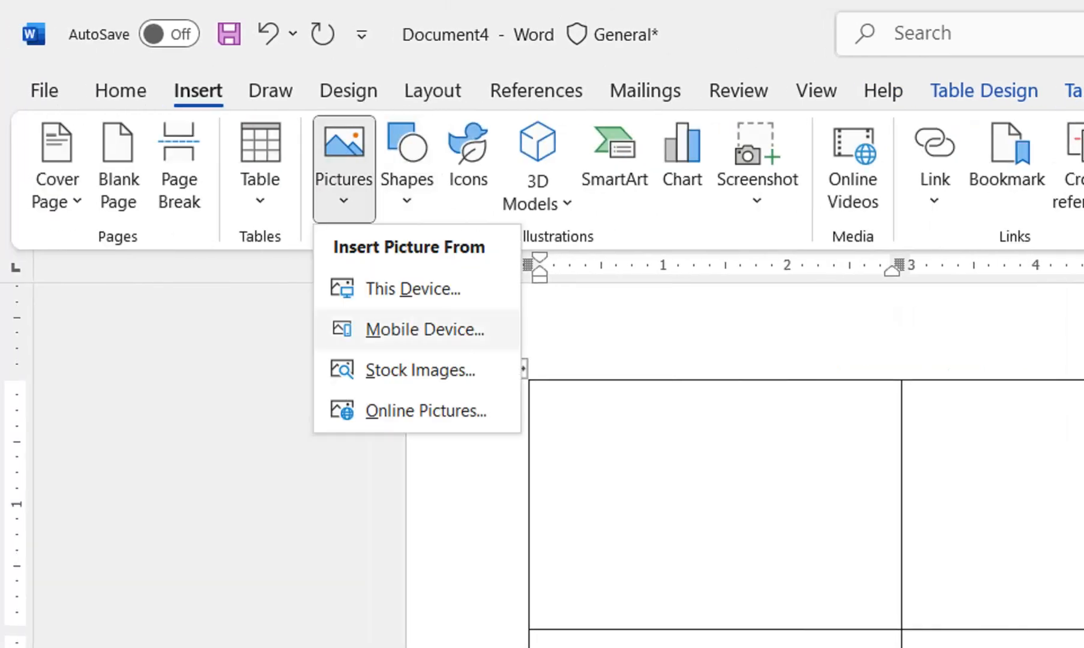
pyautogui.click(399, 288)
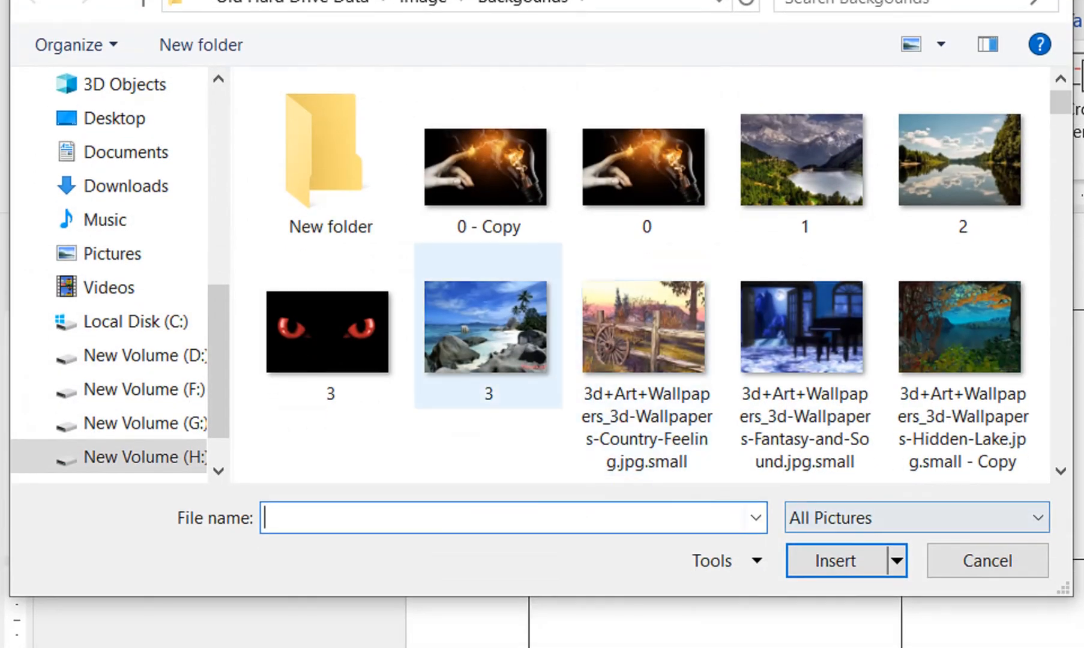
pyautogui.click(489, 328)
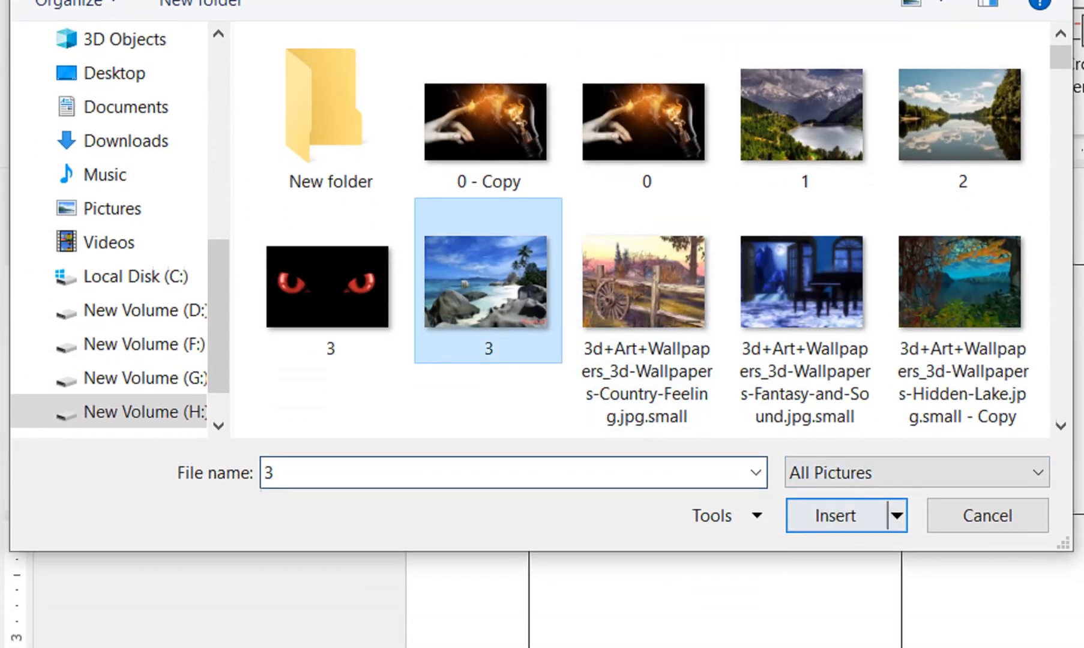
pyautogui.click(836, 560)
# Insert the lakeside bench picture from this device into the second cell of the top row.
pyautogui.click(859, 384)
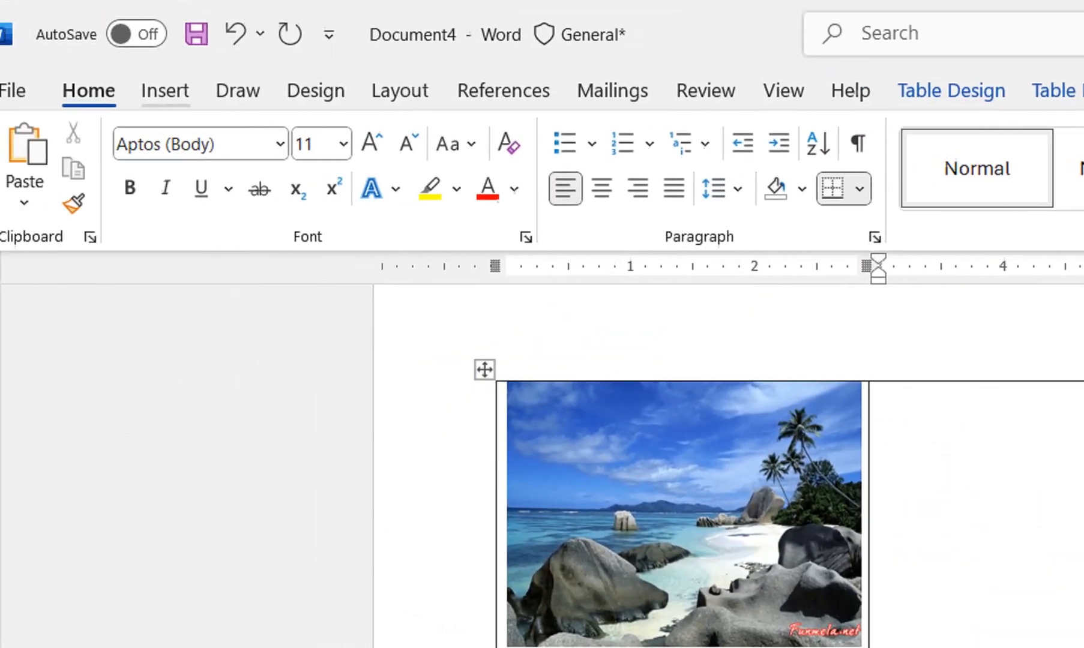
pyautogui.click(171, 91)
pyautogui.click(329, 169)
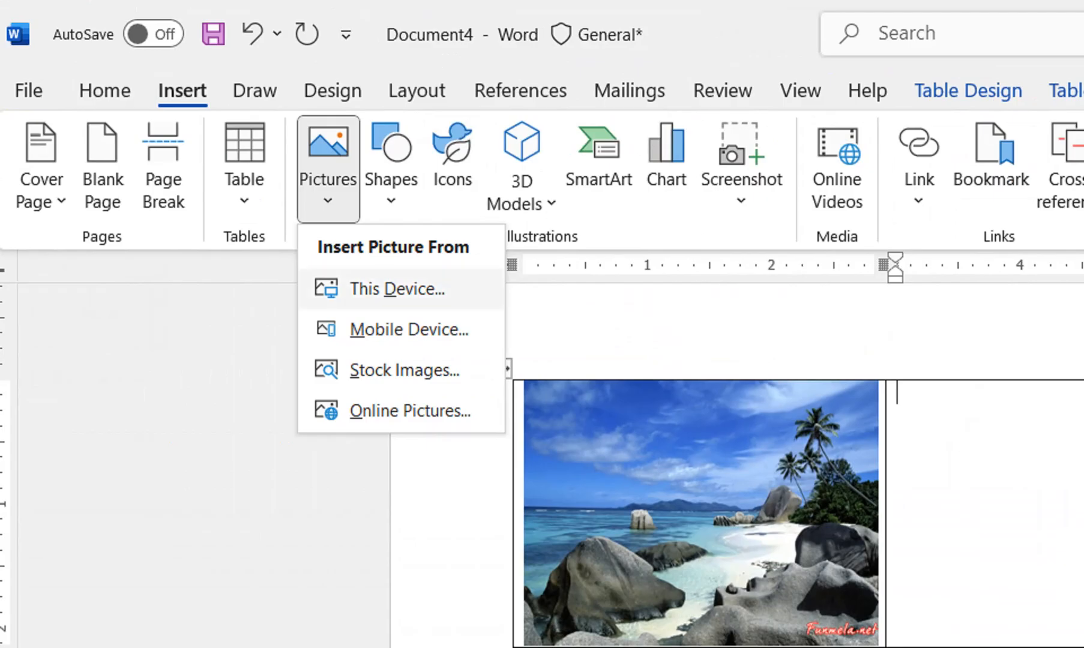
pyautogui.click(384, 289)
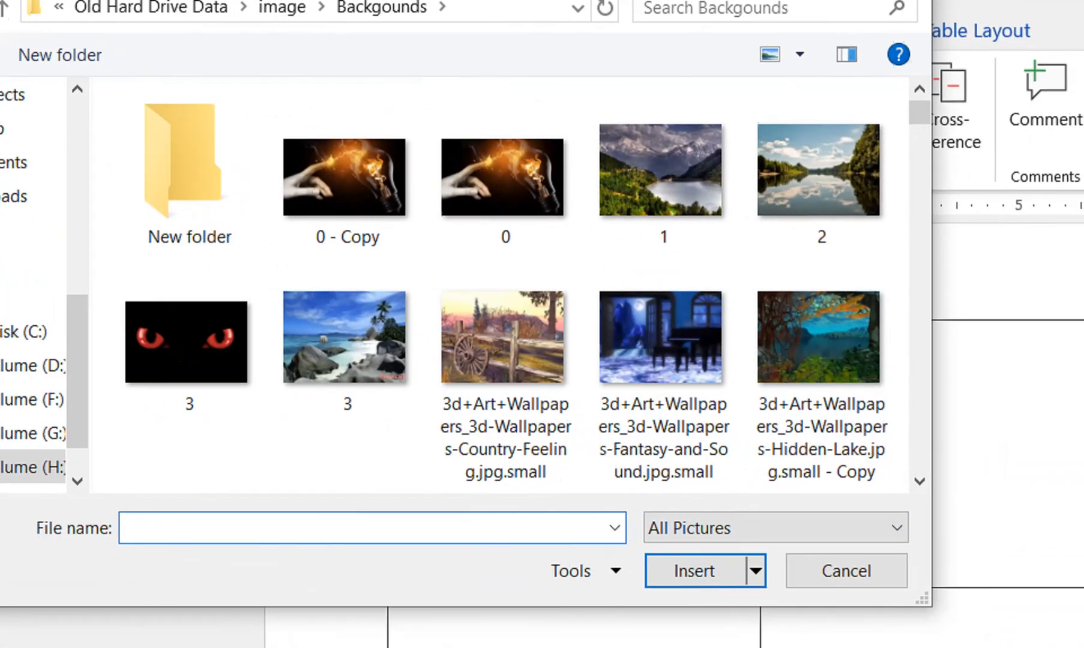
pyautogui.click(920, 481)
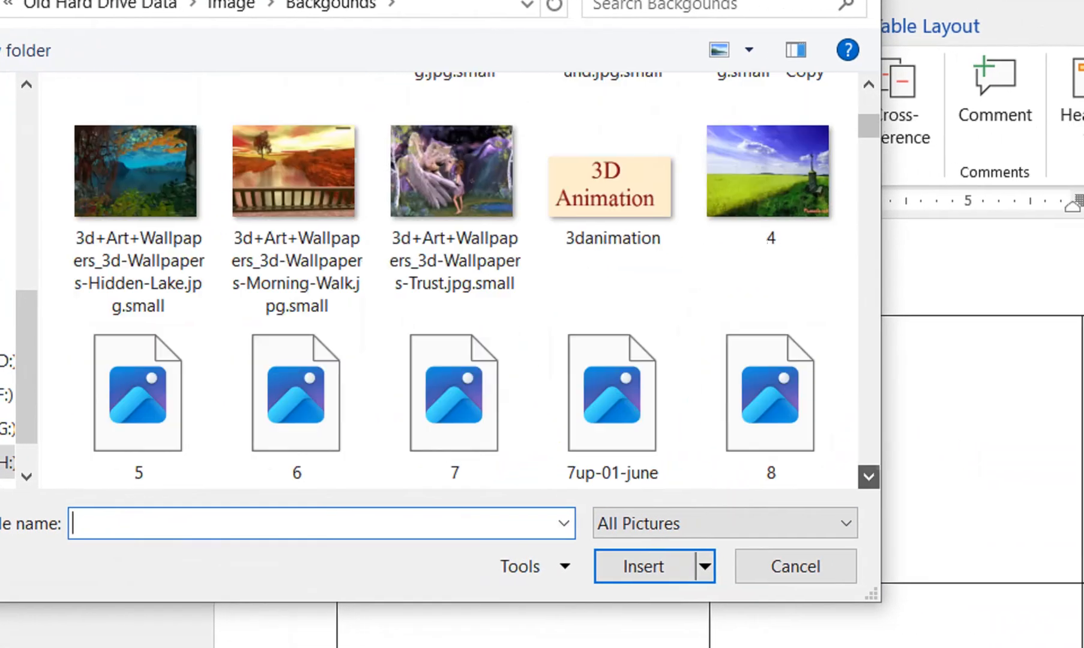
pyautogui.click(346, 410)
pyautogui.click(640, 521)
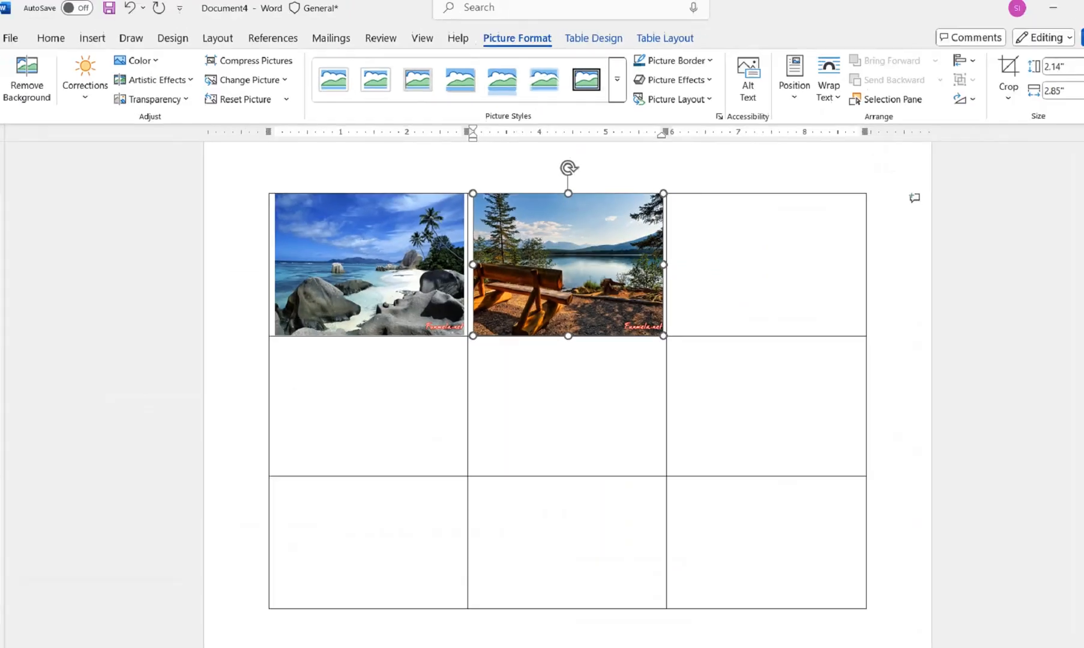
# Start inserting a picture into the third cell of the top row.
pyautogui.click(734, 258)
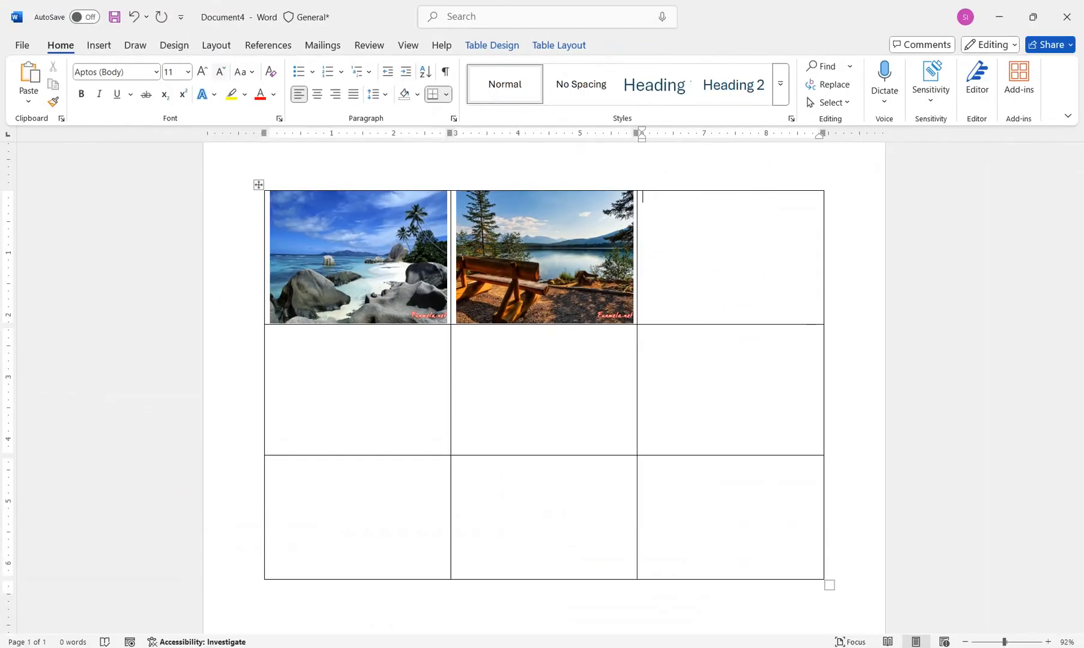
pyautogui.click(99, 46)
pyautogui.click(172, 85)
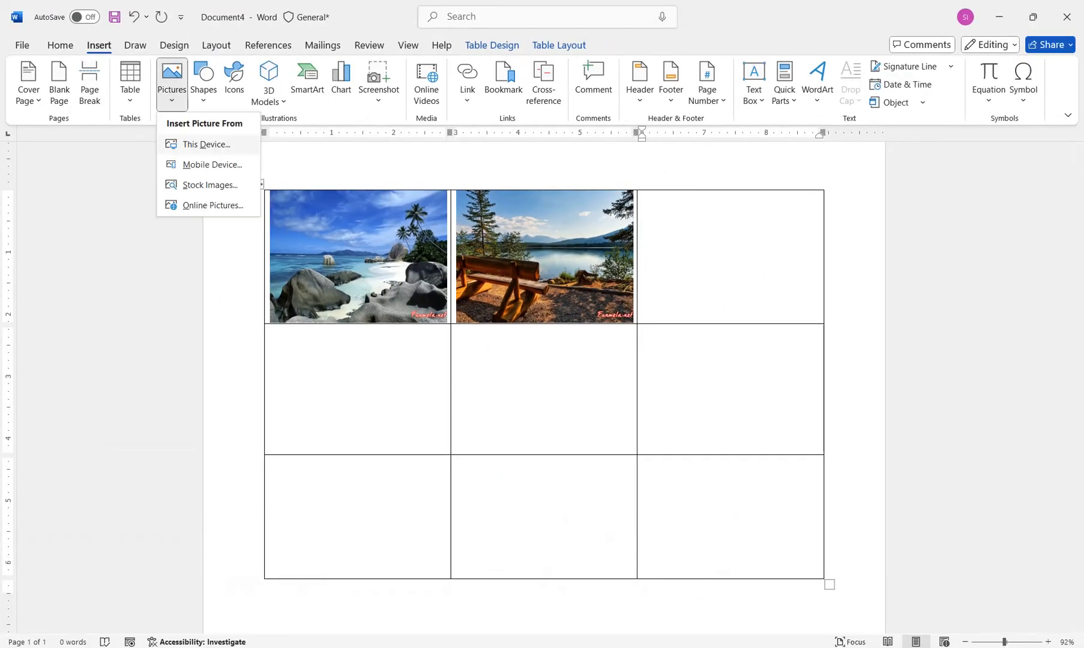